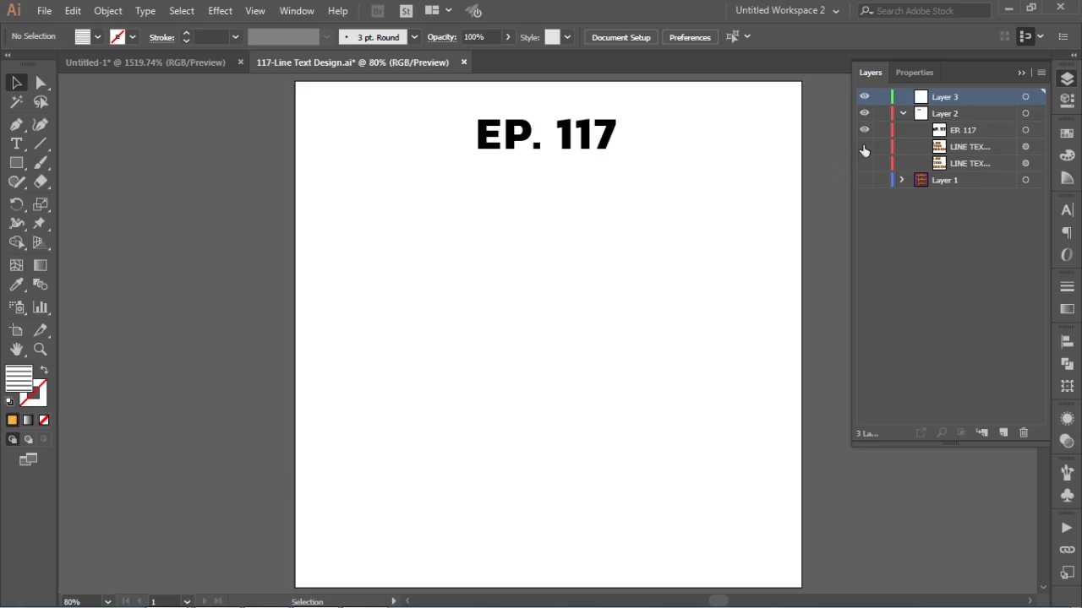
Show the hidden line text object on Layer 2 and replace its wording with DDDD.
left_click(864, 147)
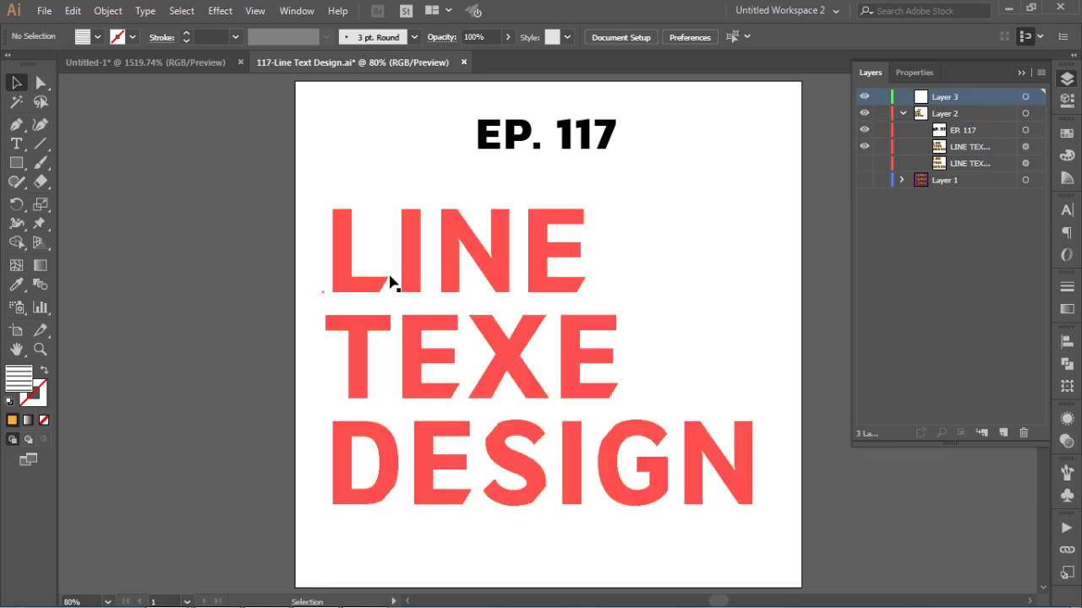
left_click(388, 276)
key("t")
left_click(389, 274)
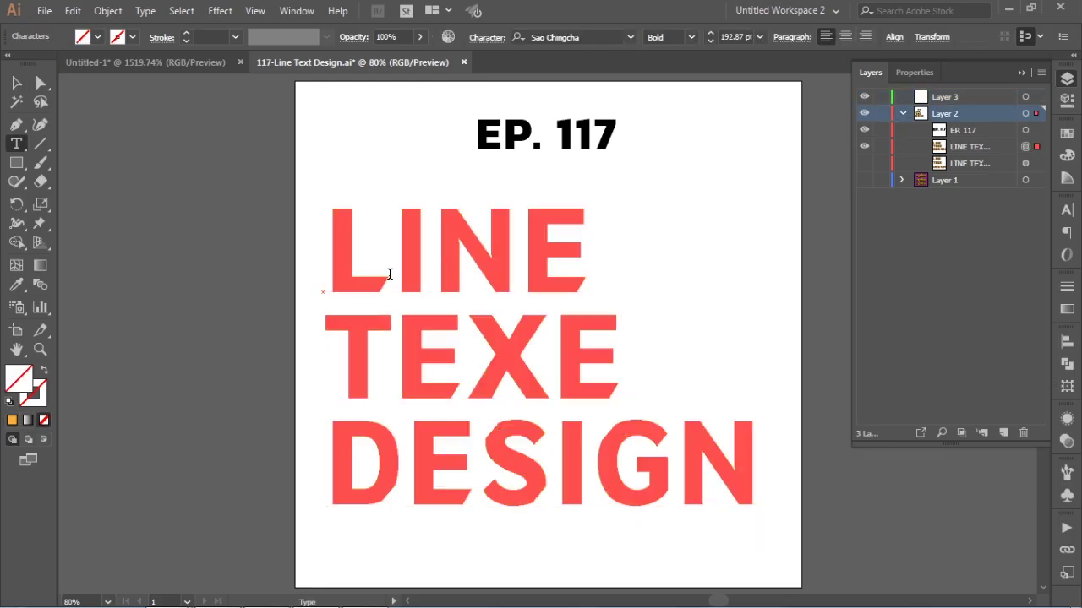
key("ctrl+a")
type("DDDD")
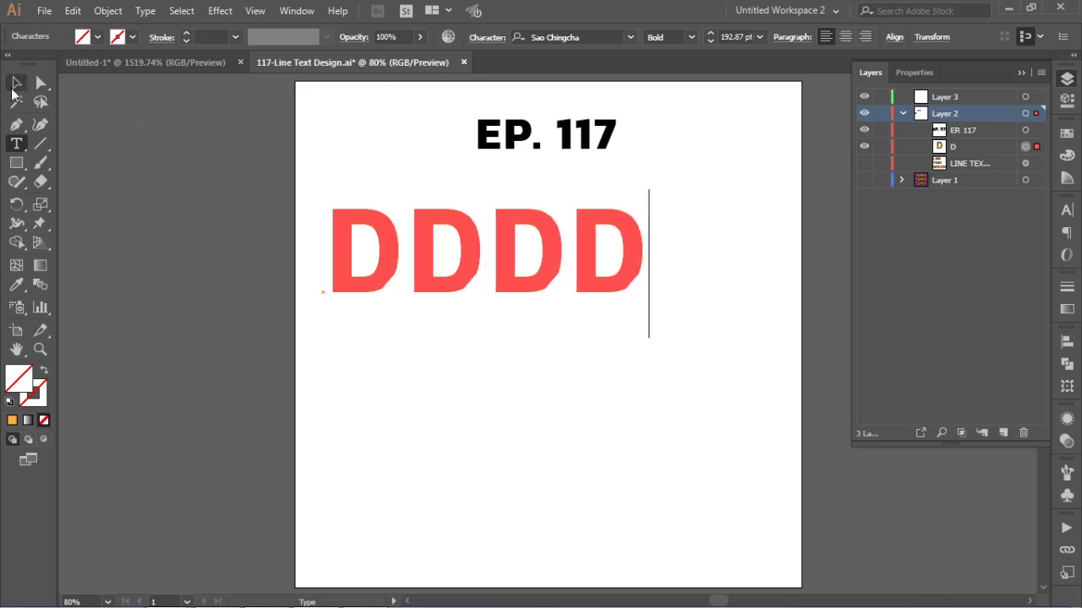
key("Escape")
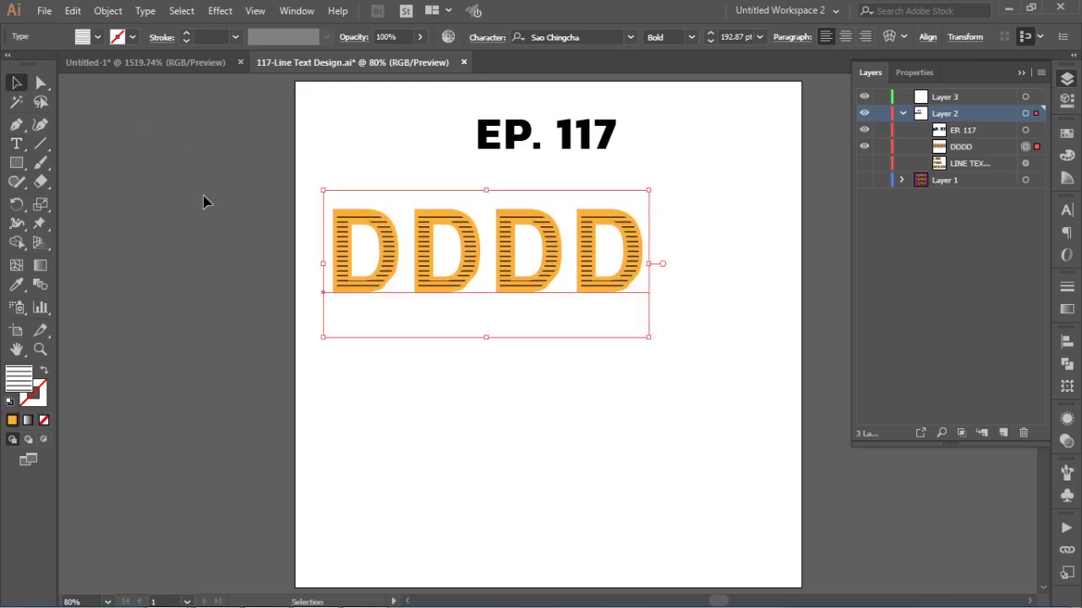
left_click(203, 195)
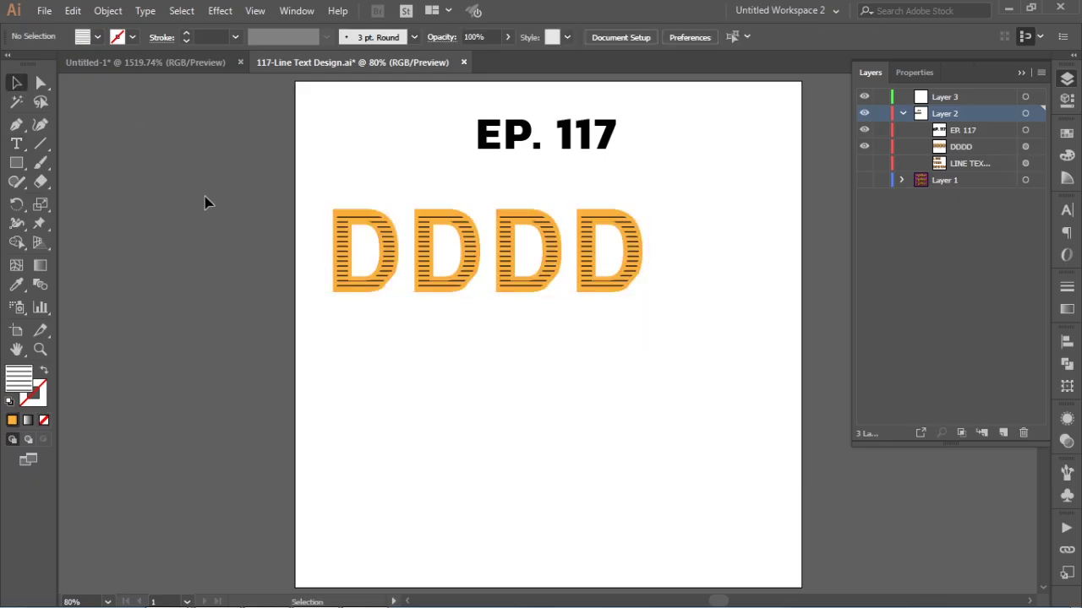
Collapse and hide Layer 2, and reset the fill and stroke to their defaults.
left_click(903, 113)
left_click(864, 113)
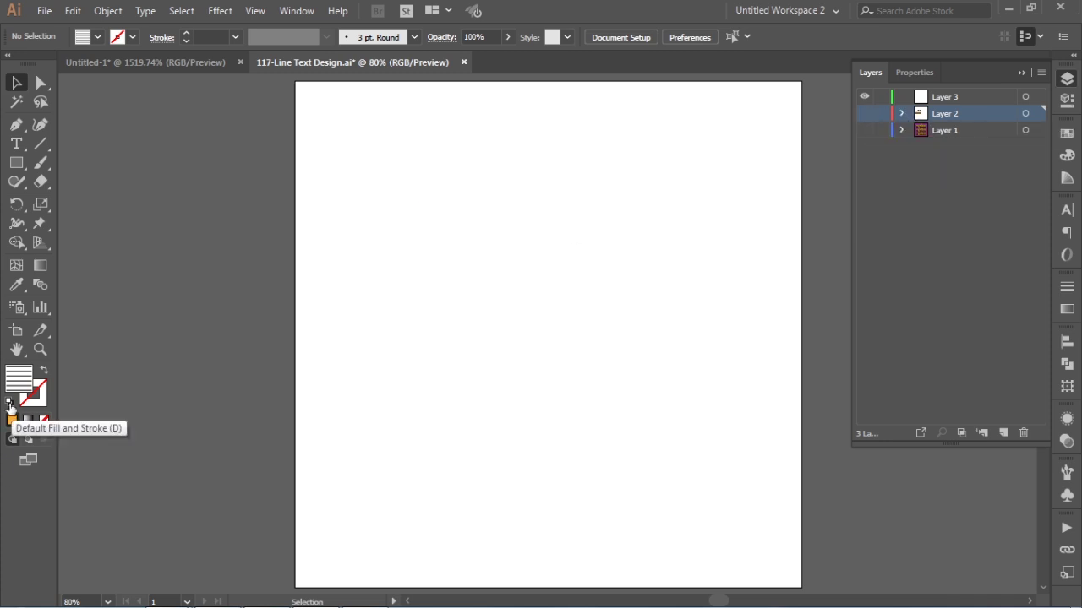
left_click(9, 401)
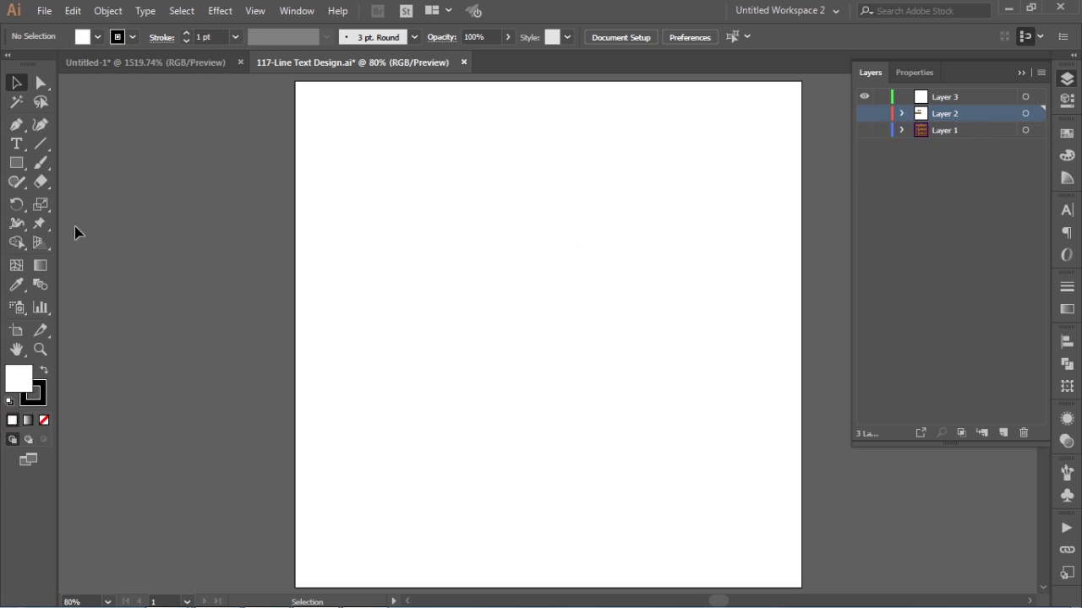
Add the point text DESIGN on Layer 3 near the middle of the artboard.
left_click(18, 145)
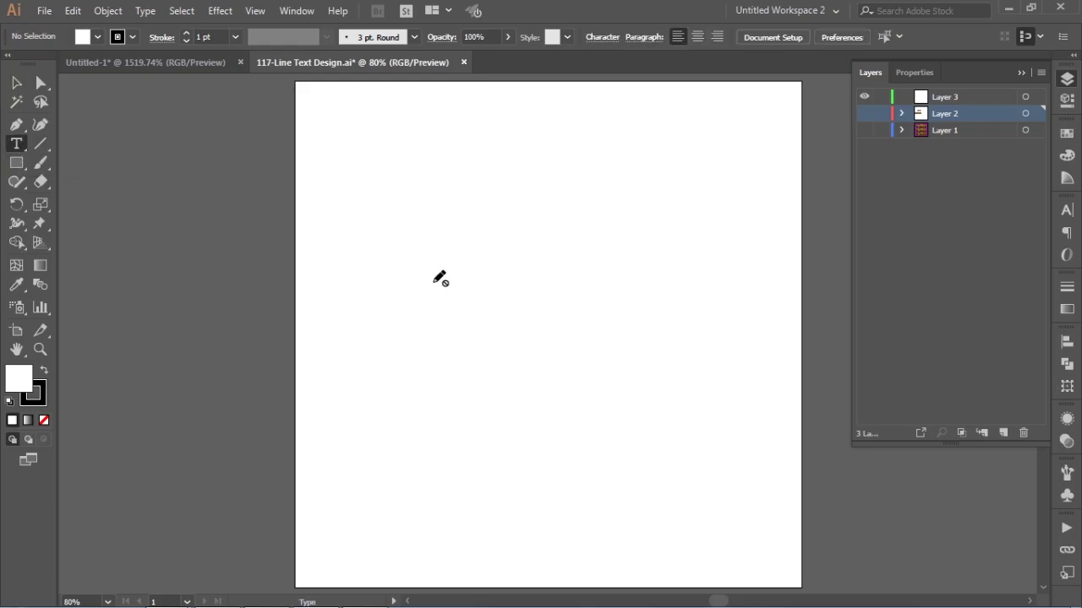
left_click(988, 101)
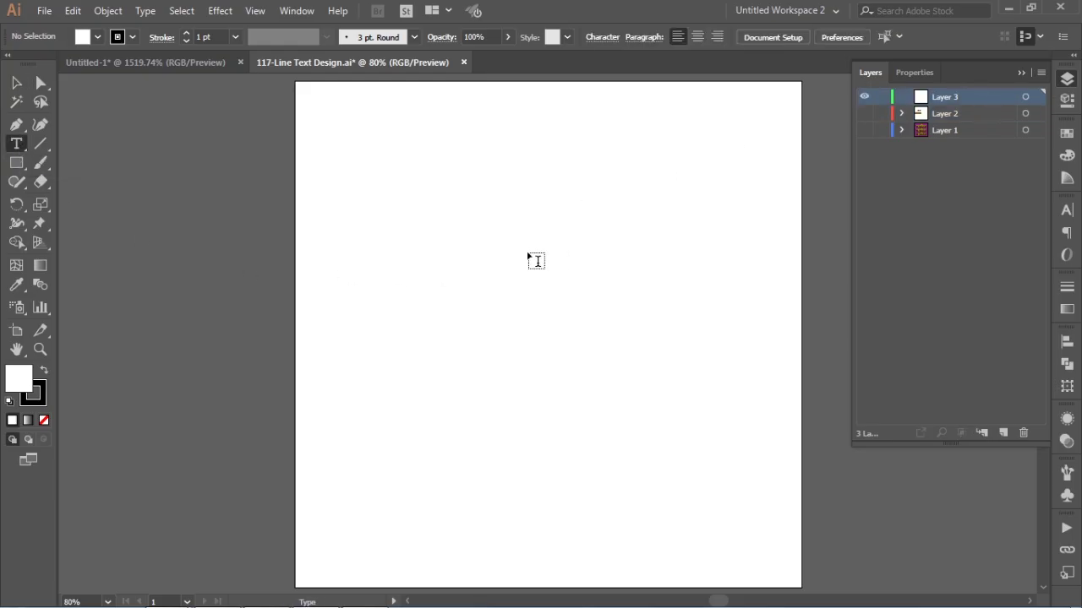
left_click(480, 267)
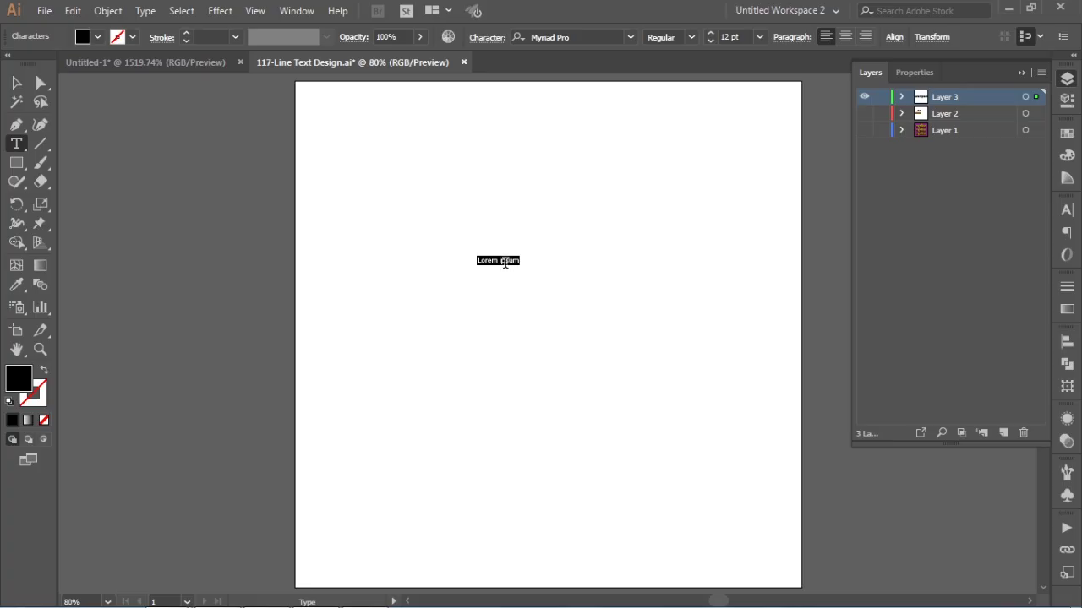
type("DES")
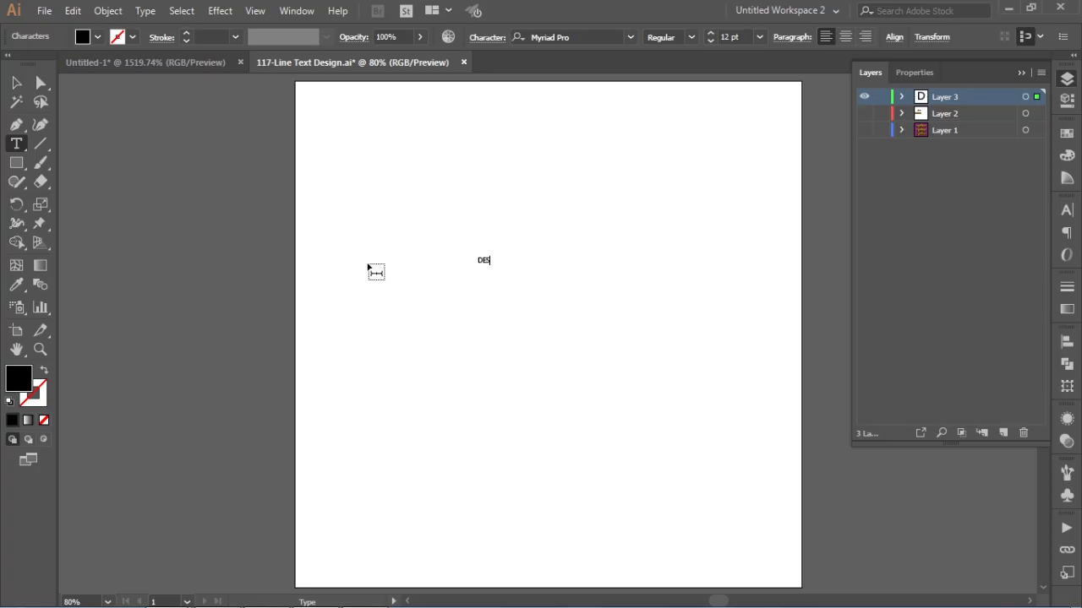
type("IGN")
key("Escape")
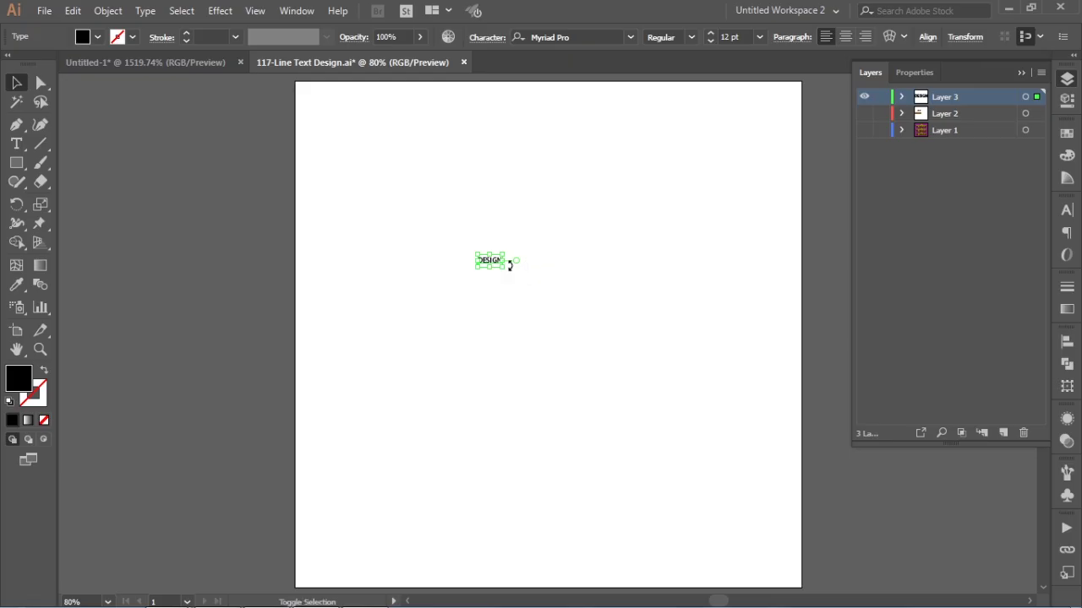
Scale the DESIGN text up proportionally to about 72.56 pt.
left_click_drag(502, 267, 565, 278)
key("ctrl+space")
left_click_drag(398, 198, 650, 333)
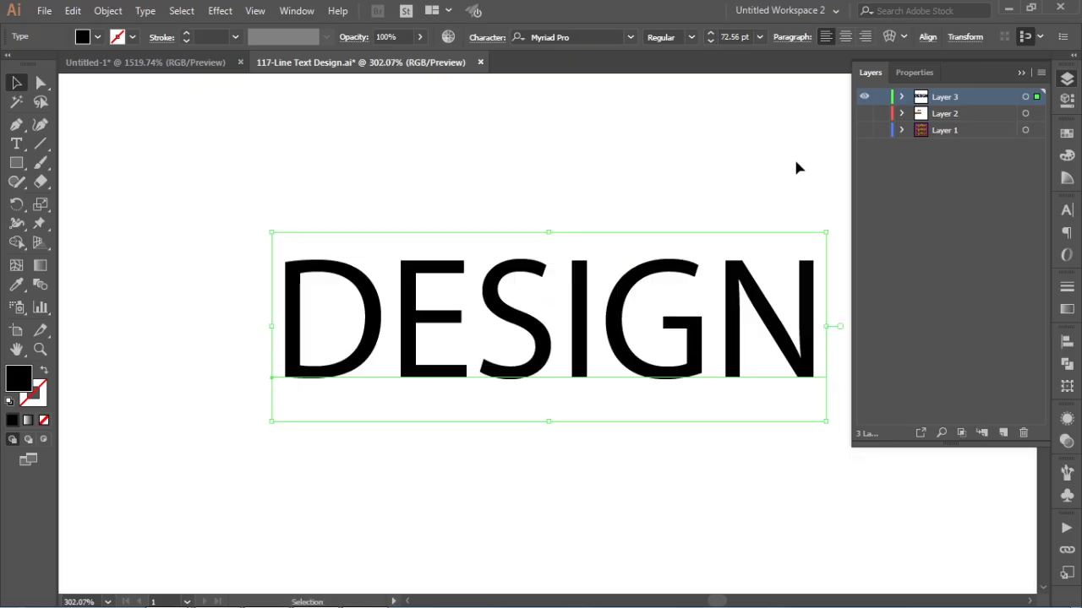
Set the DESIGN text's font to Gill Sans Ultra Bold and reposition the text.
left_click(1068, 82)
left_click(631, 38)
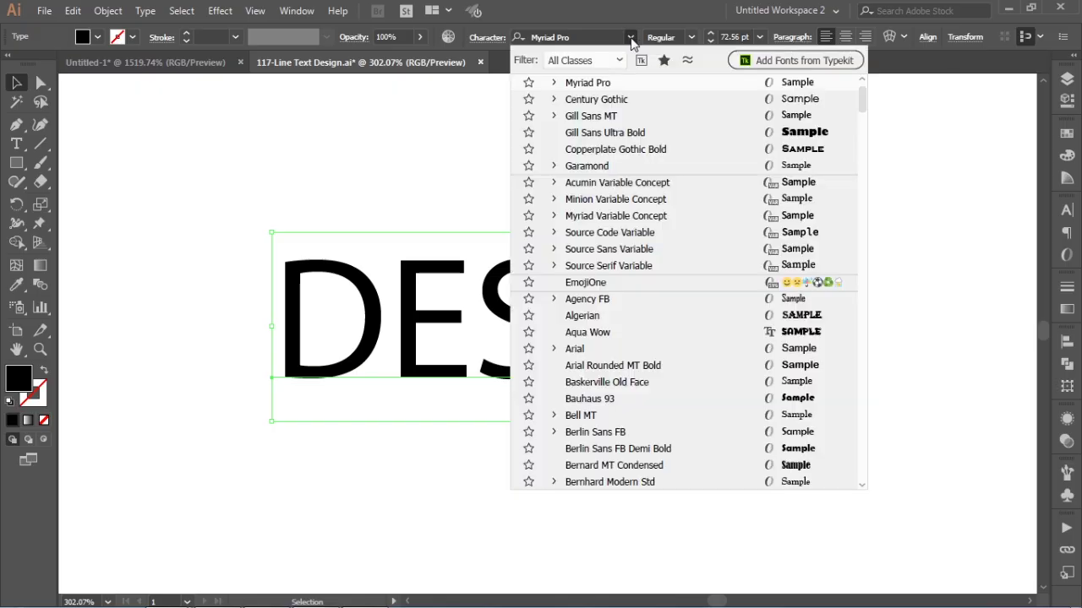
left_click(631, 38)
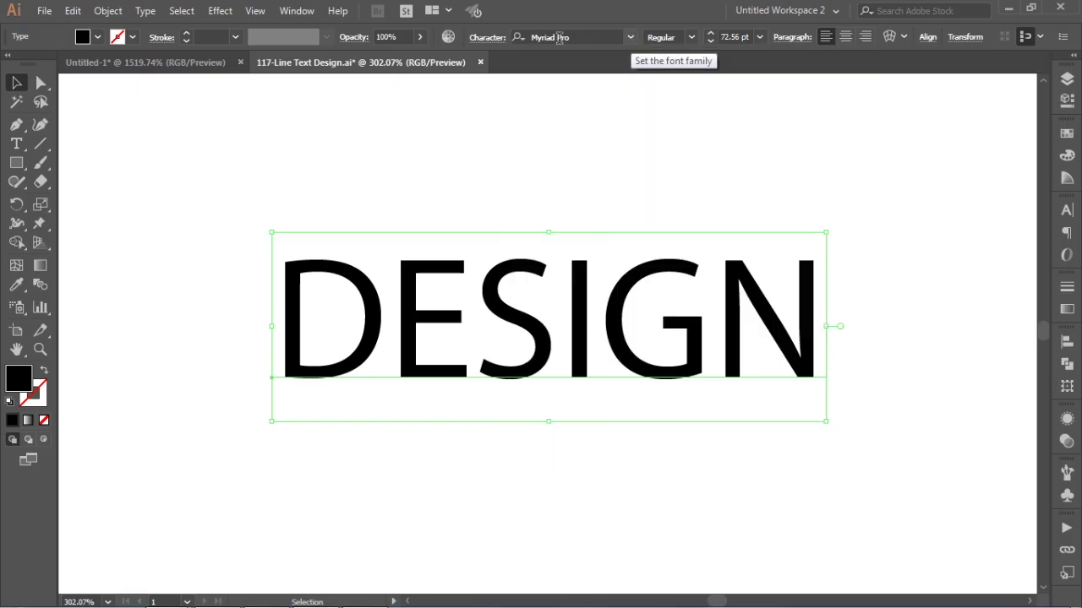
left_click(558, 37)
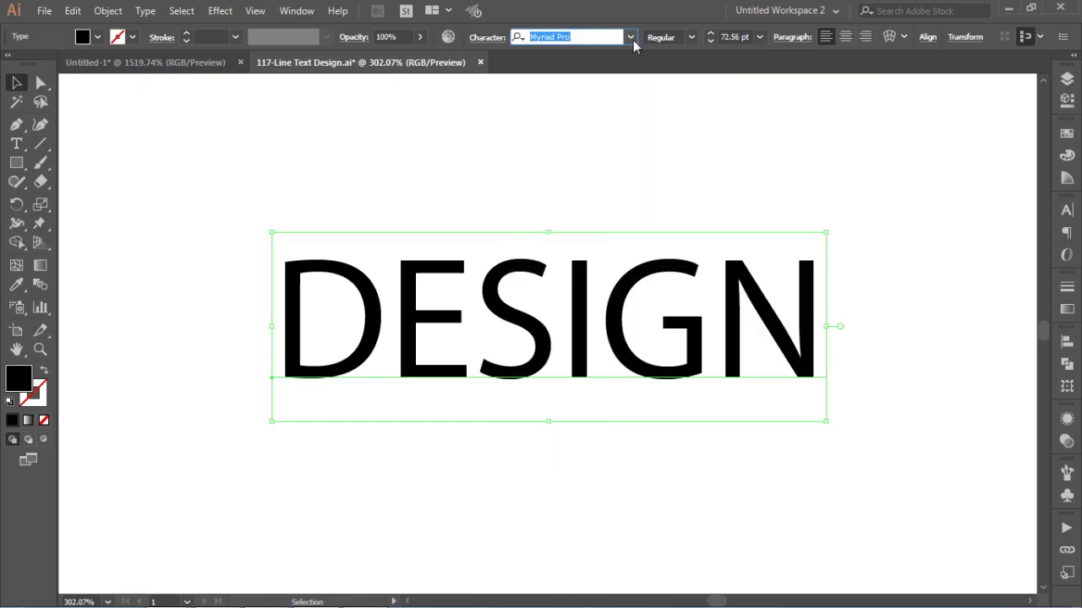
left_click(631, 38)
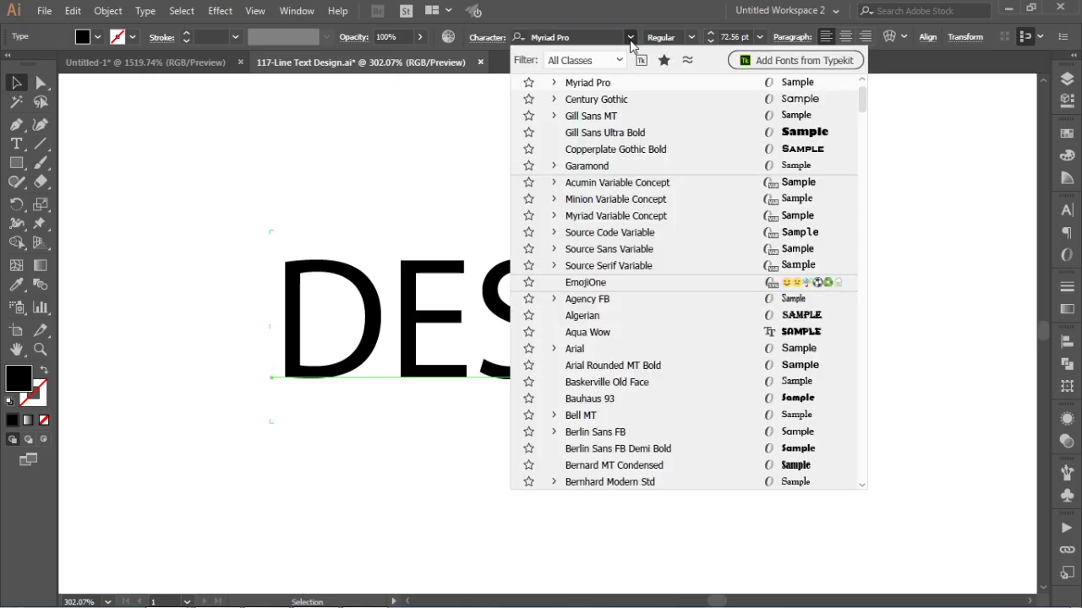
left_click(598, 133)
left_click_drag(649, 308, 543, 320)
left_click_drag(592, 251, 609, 258)
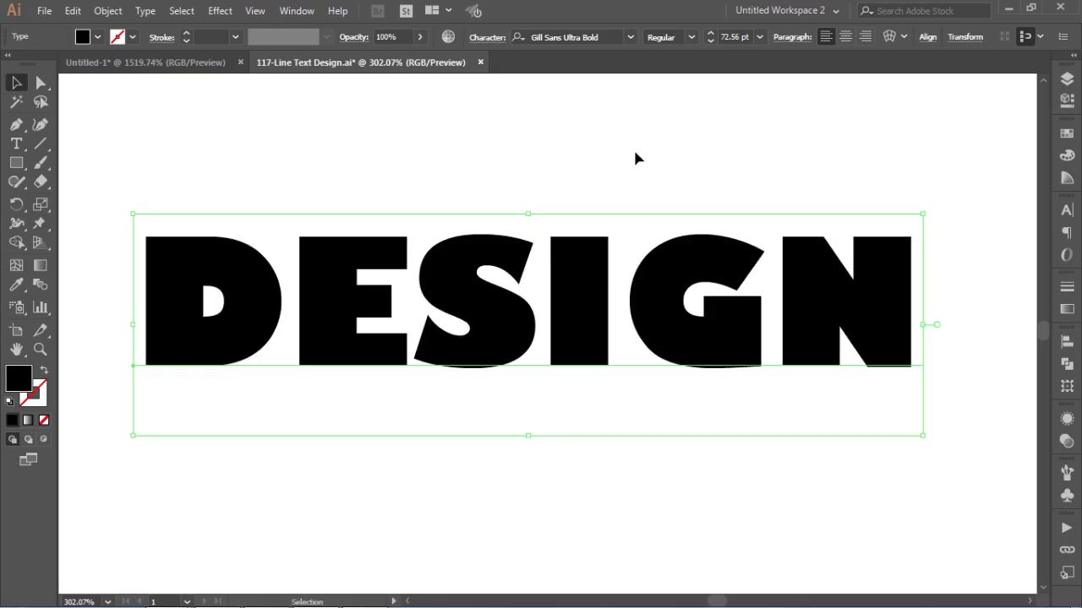
Remove the fill color from the DESIGN text by setting it to None.
left_click(633, 149)
left_click(556, 264)
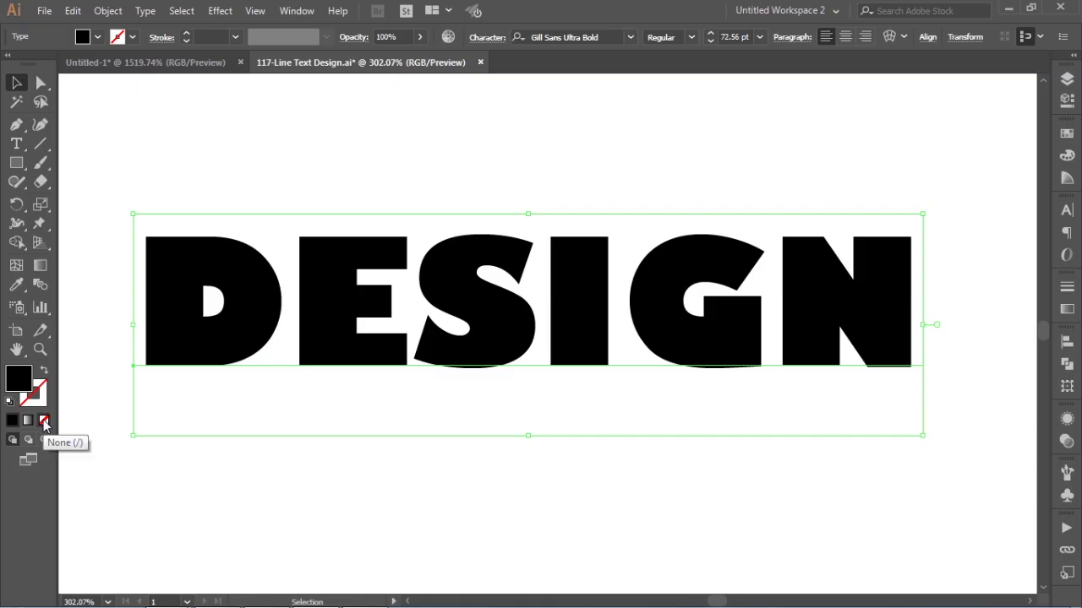
left_click(45, 422)
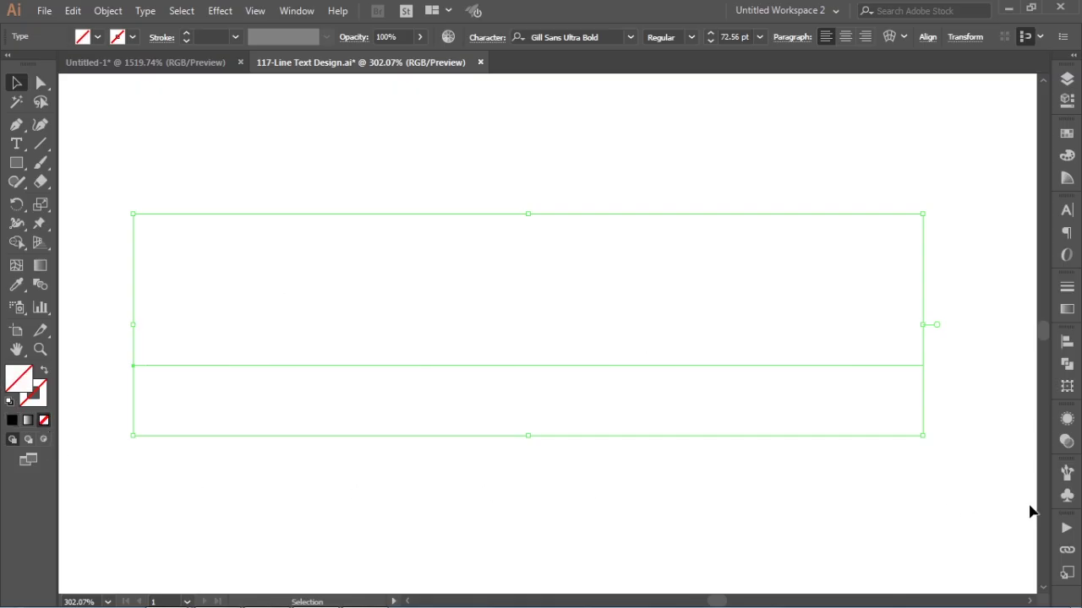
Add a new fill to the DESIGN text's appearance and color it medium brown.
left_click(1068, 420)
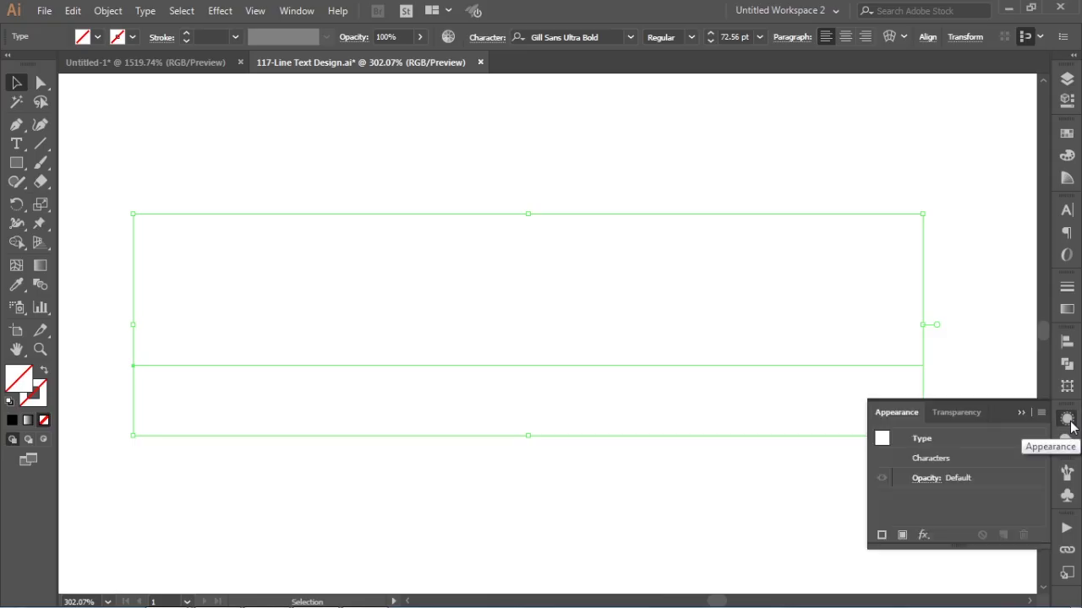
left_click(901, 536)
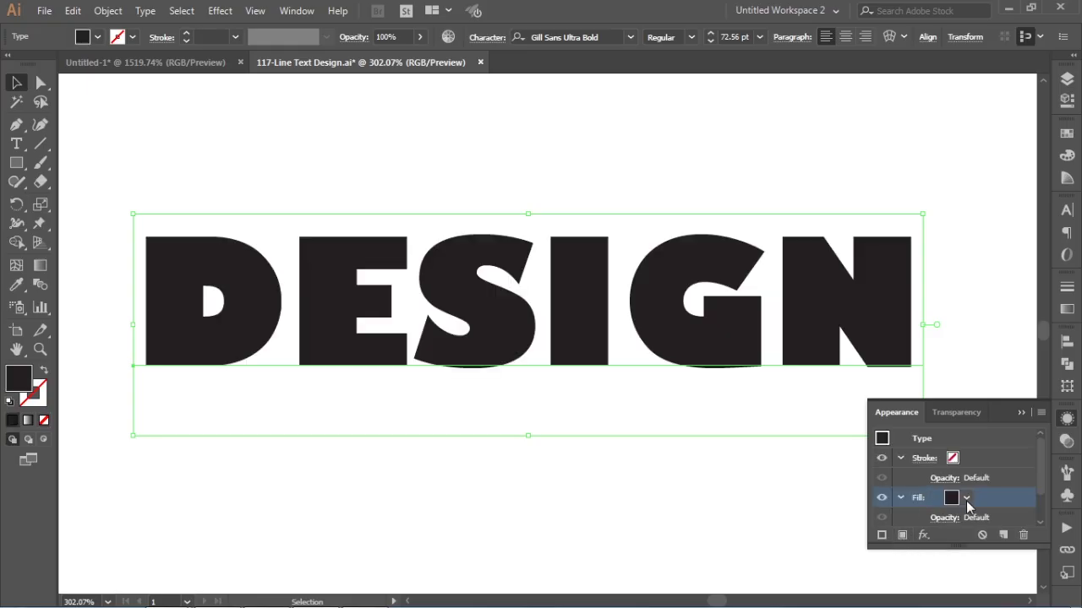
left_click(966, 499)
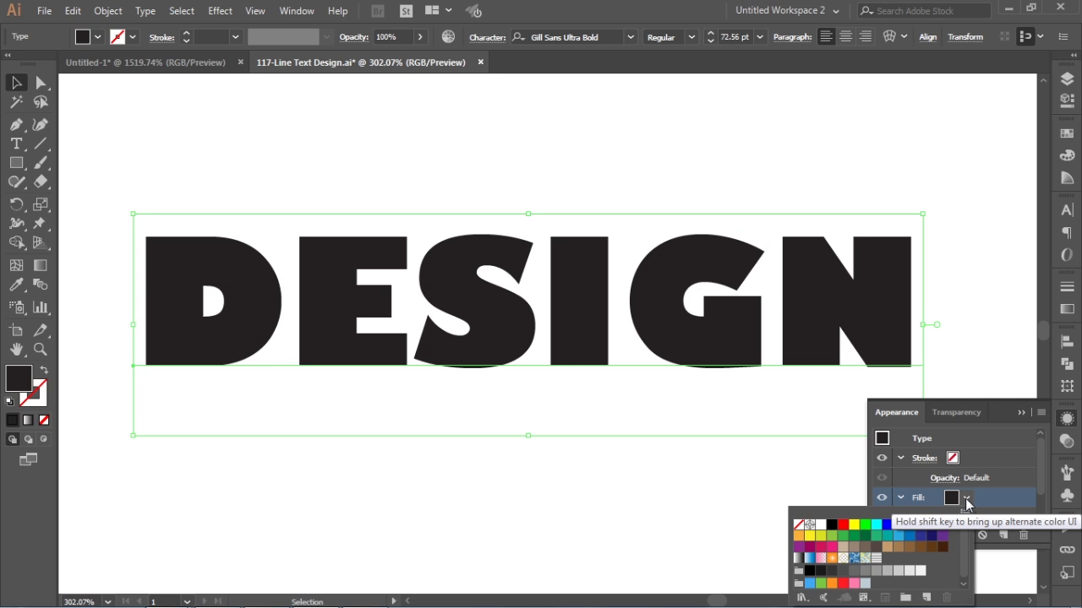
left_click(909, 547)
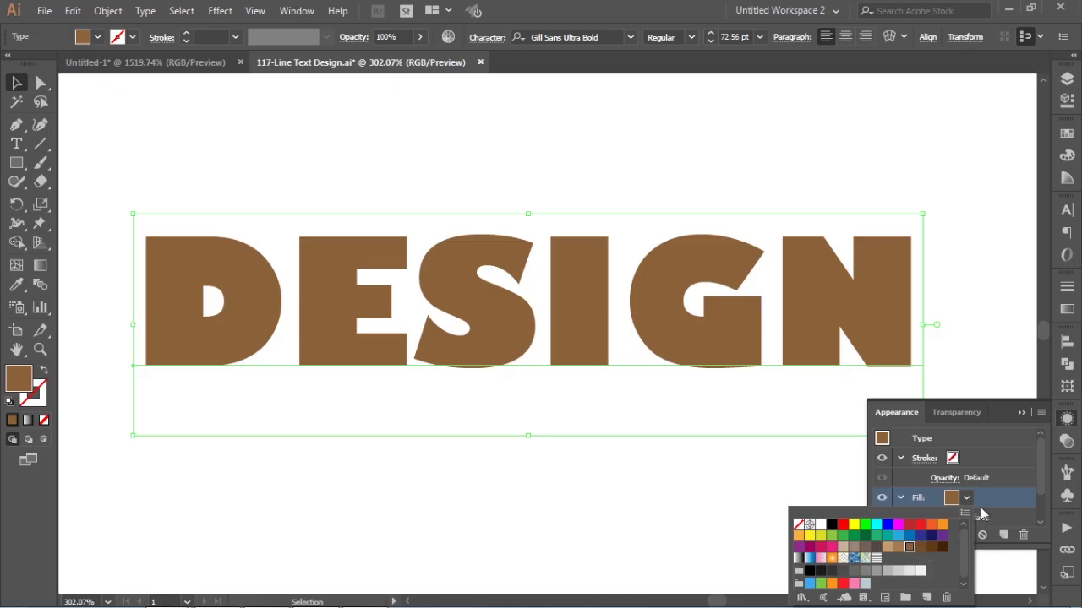
left_click(888, 414)
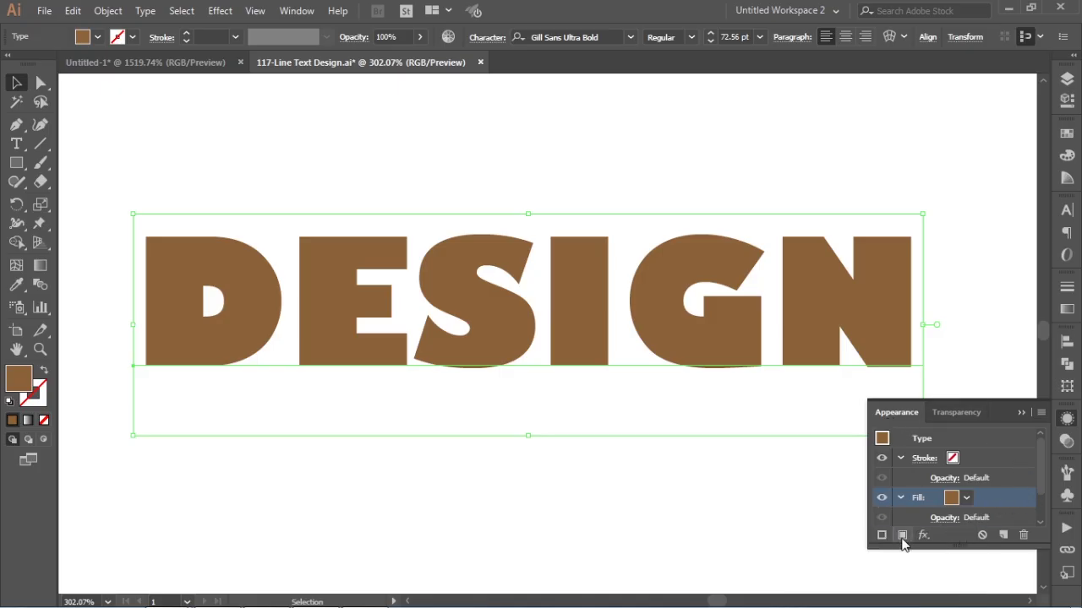
Give the DESIGN text a second fill above the brown one, using the 6 lpi 20% line pattern.
scroll(1041, 476, "down", 1)
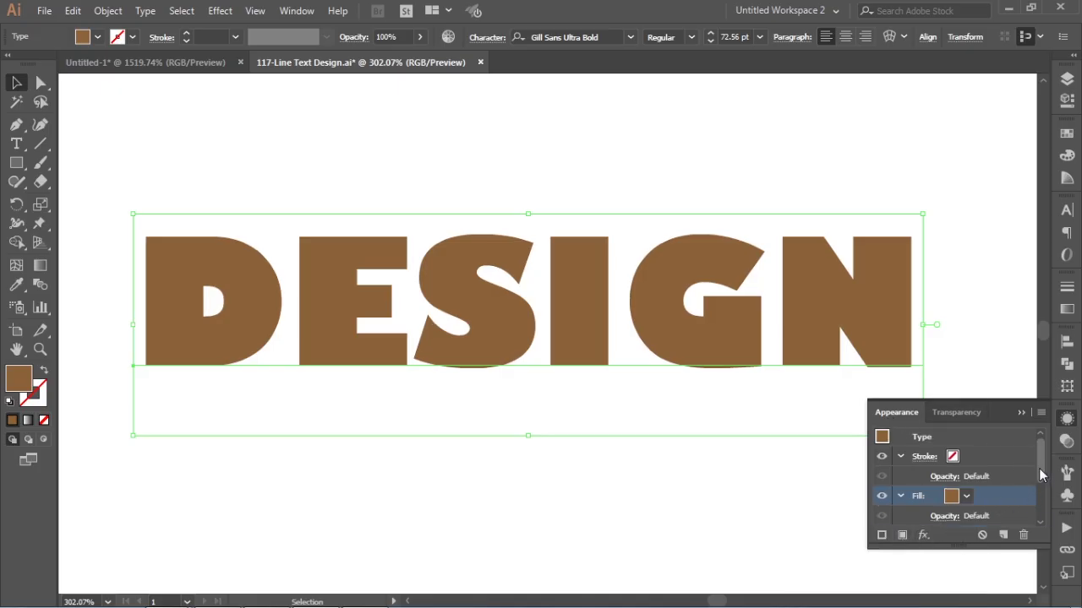
left_click_drag(1039, 476, 1043, 496)
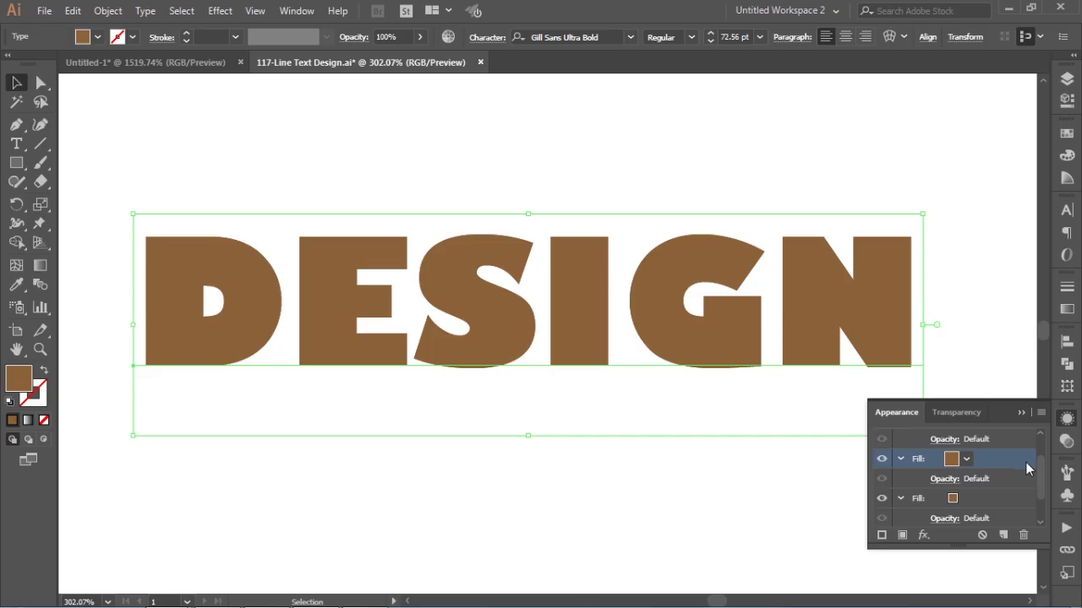
left_click(969, 463)
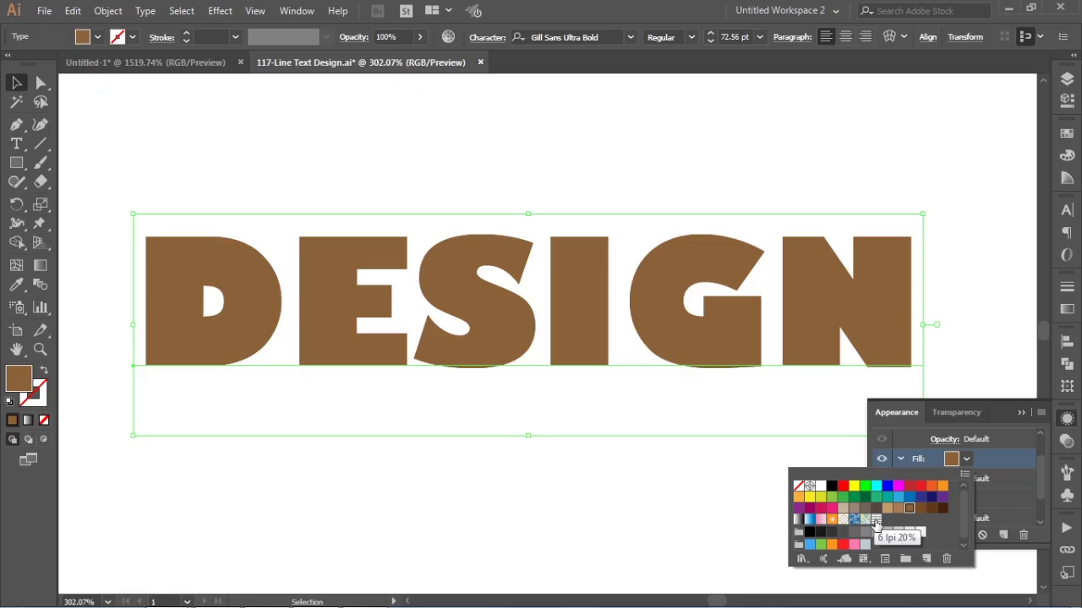
left_click(876, 521)
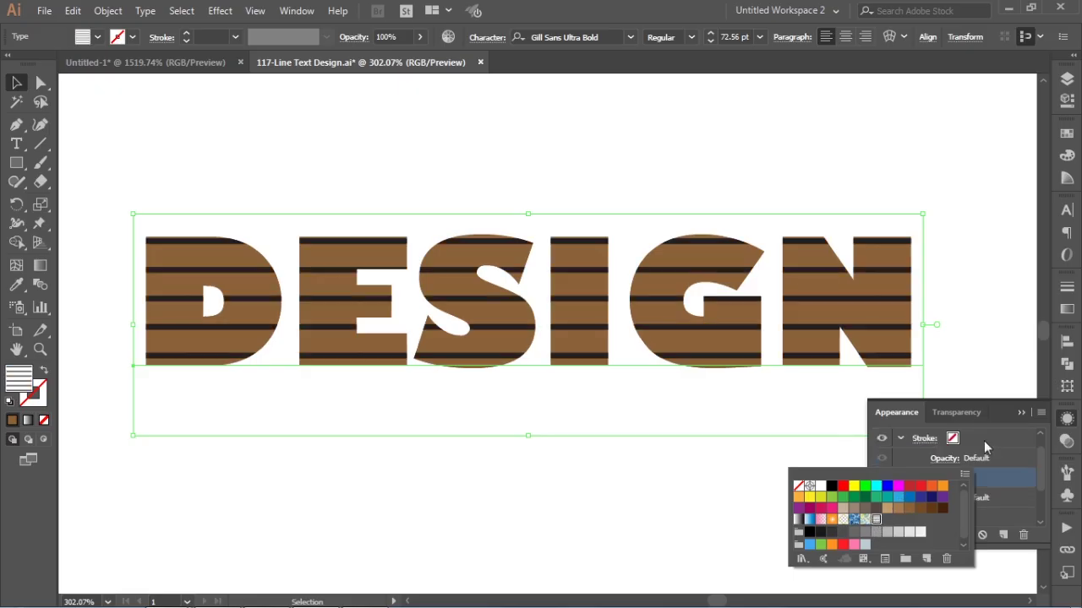
left_click(690, 489)
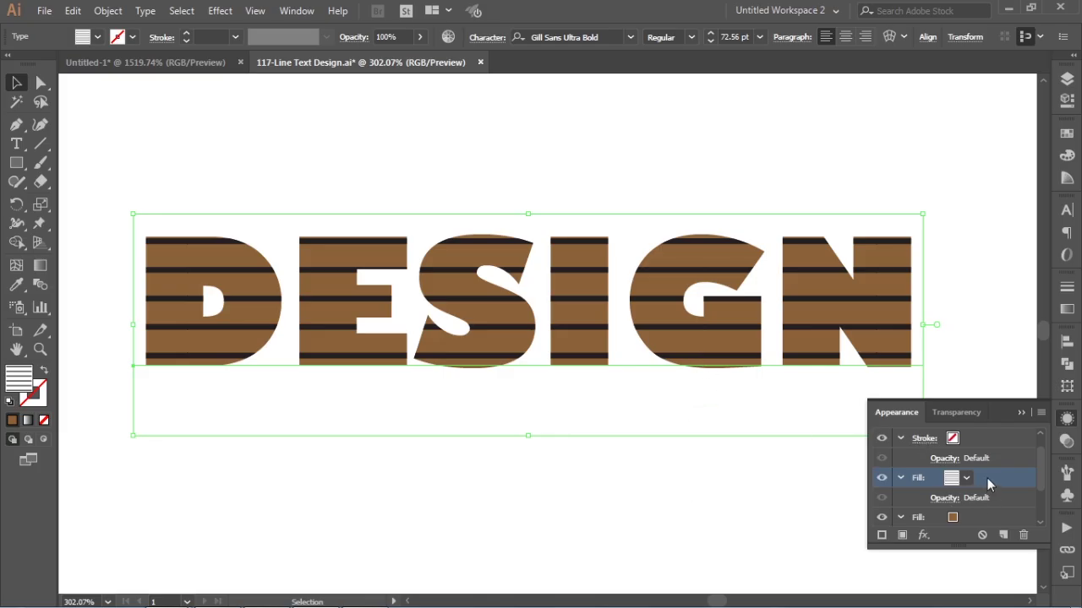
Apply an Offset Path effect of -4 px with miter joins to the line-pattern fill of the DESIGN text.
left_click(925, 538)
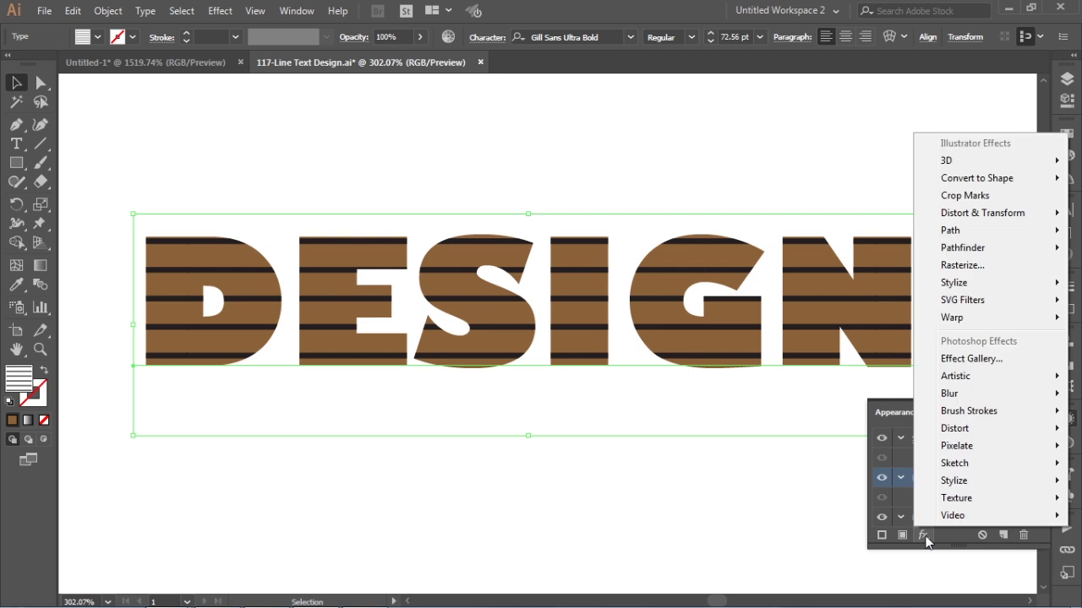
mouse_move(984, 232)
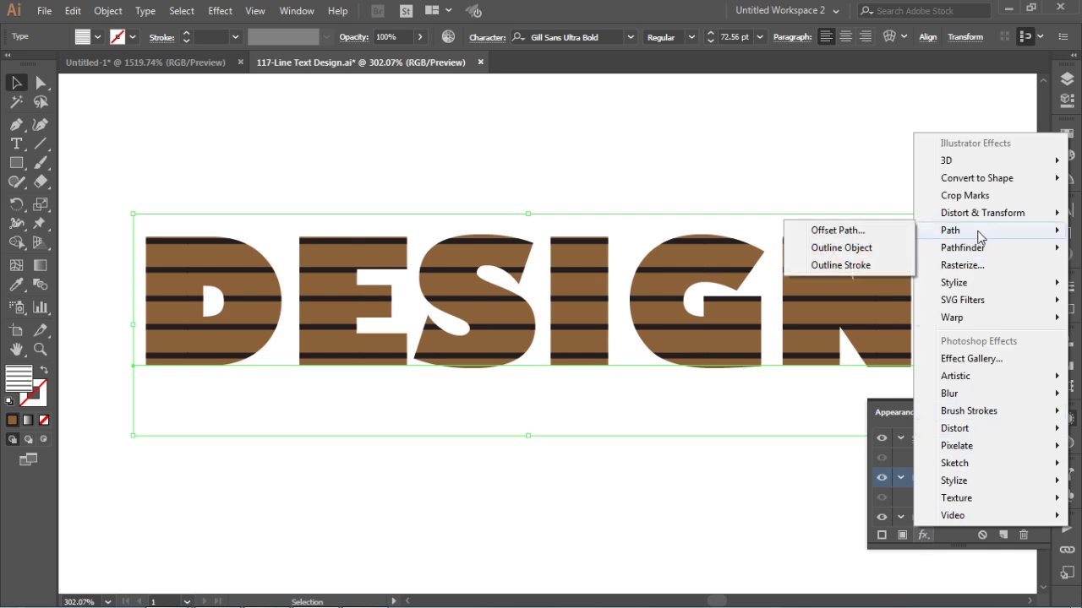
left_click(836, 232)
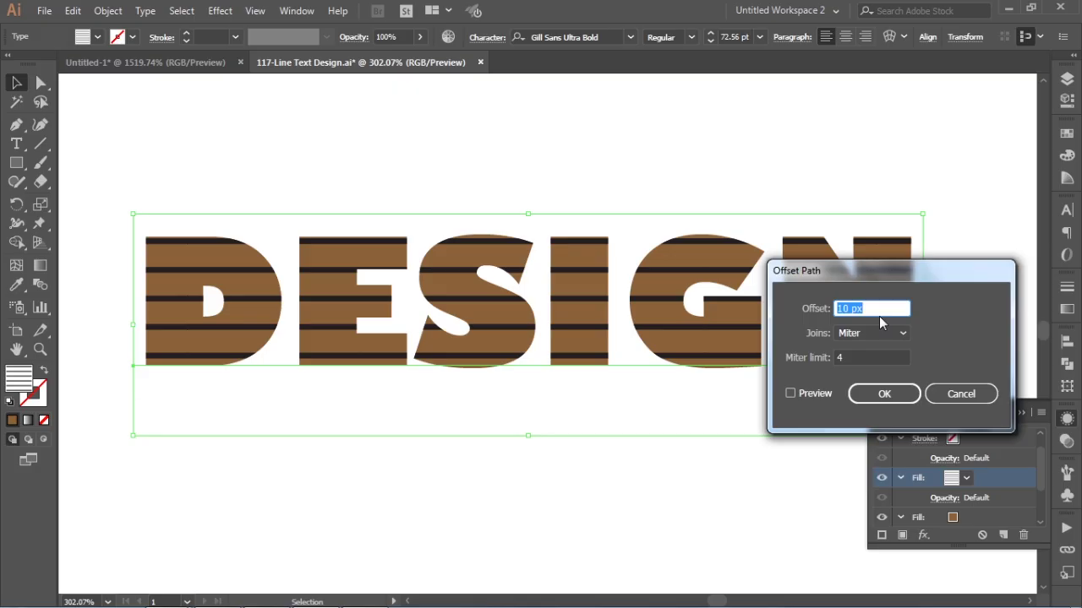
type("-1")
left_click(790, 393)
left_click(873, 308)
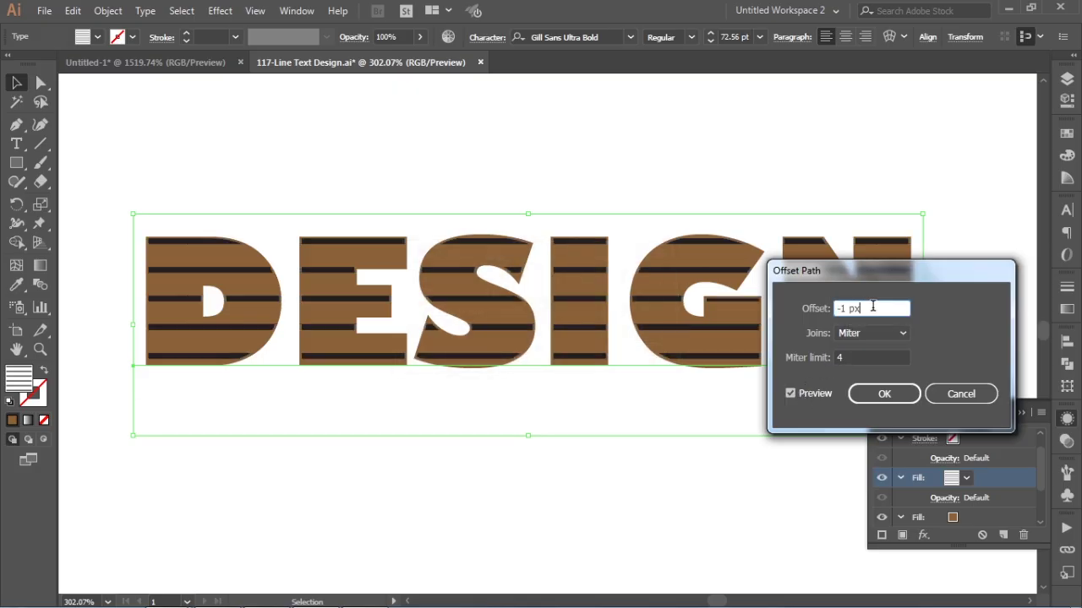
key("Down")
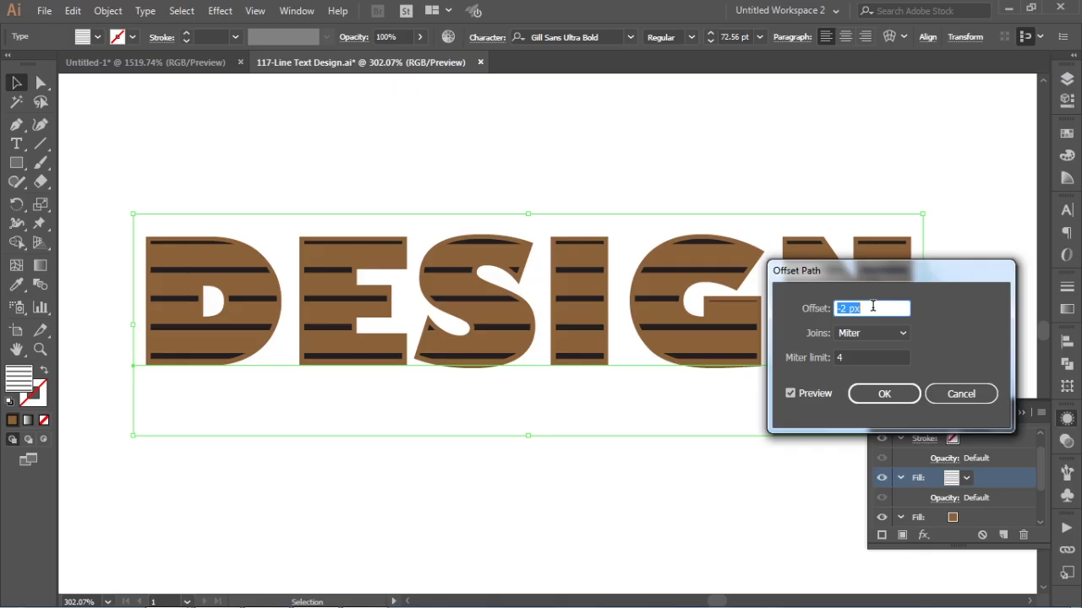
key("Down")
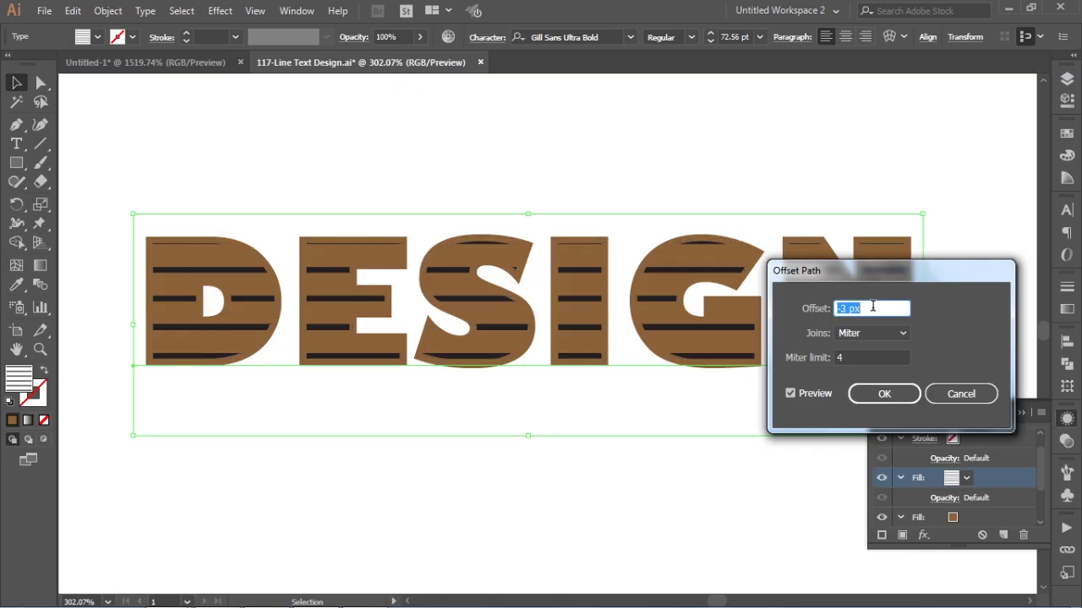
key("Down")
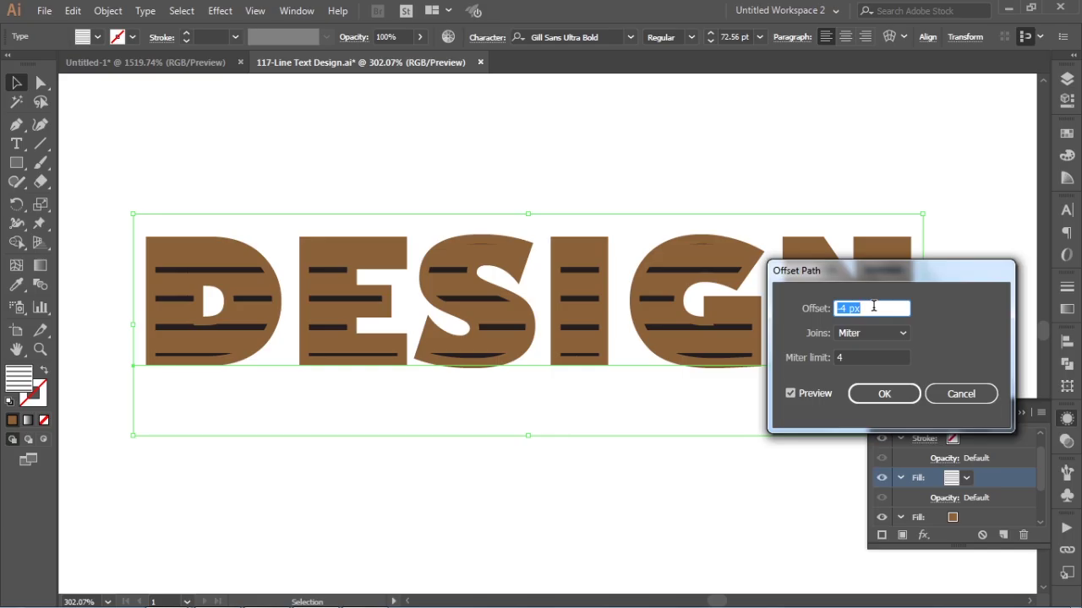
left_click(885, 394)
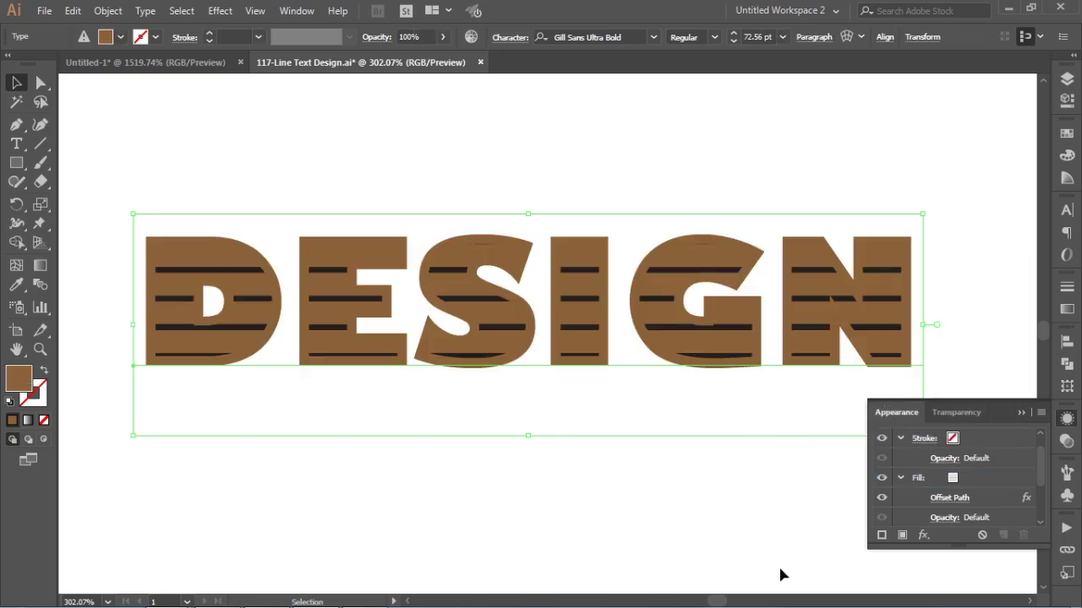
Add a Transform effect to the line-pattern fill with Transform Objects off, Transform Patterns on and the preview enabled.
left_click(976, 479)
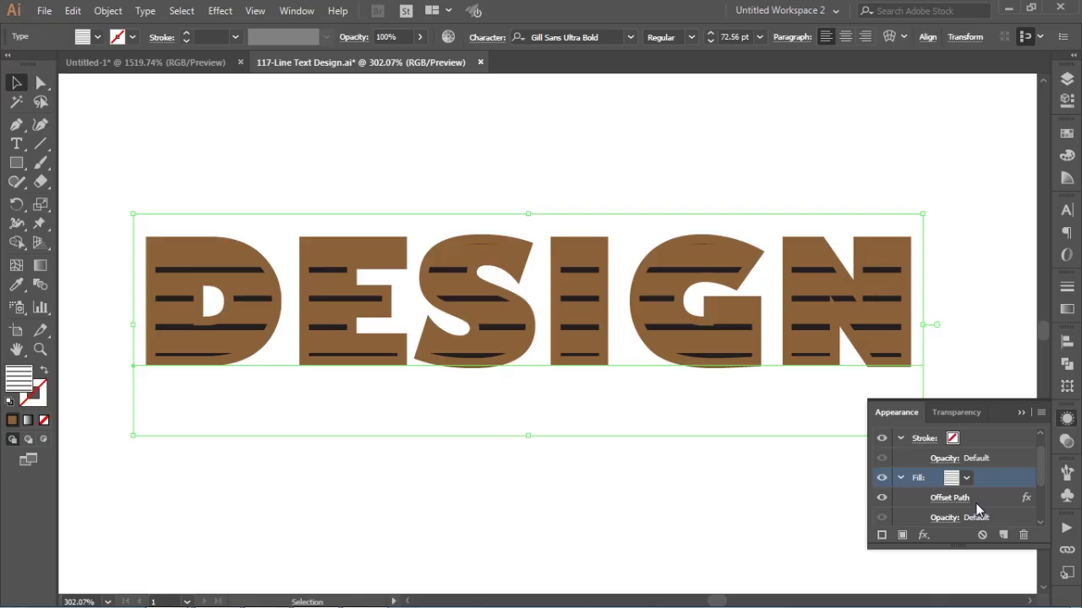
left_click(923, 535)
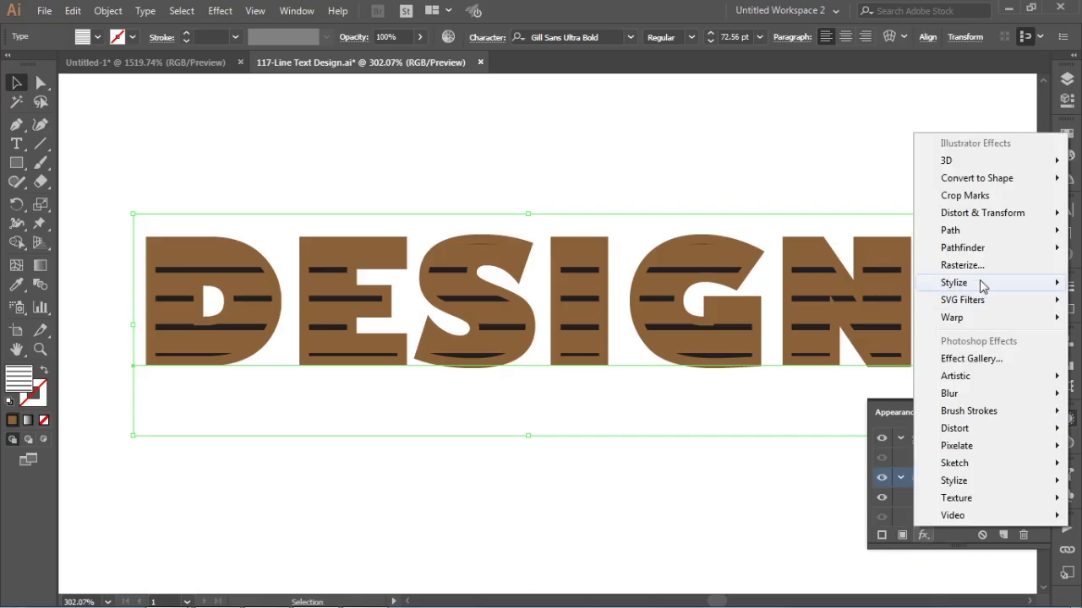
mouse_move(964, 220)
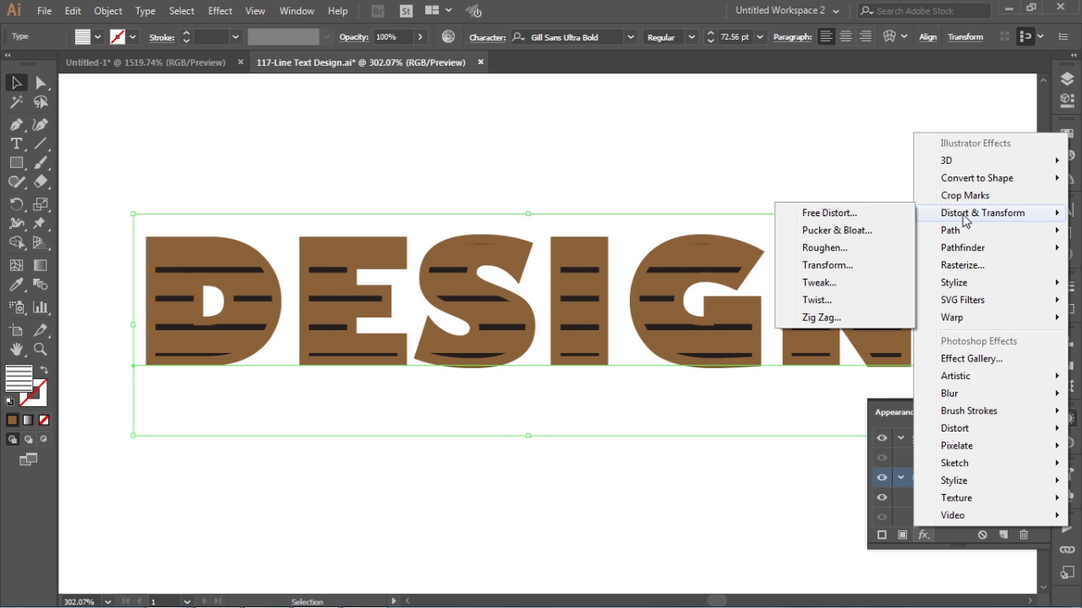
left_click(832, 269)
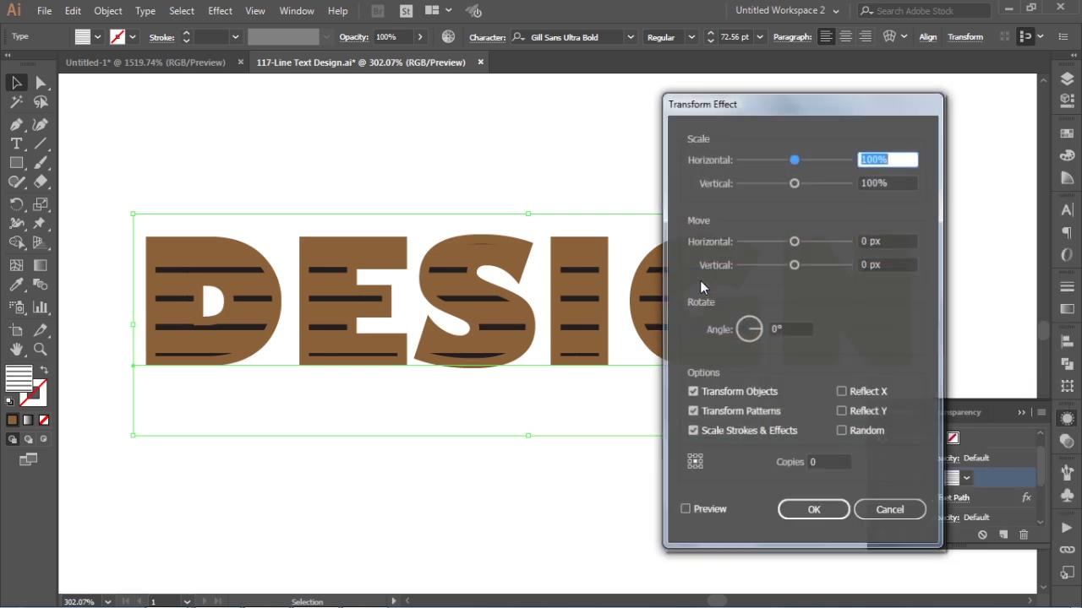
left_click(692, 411)
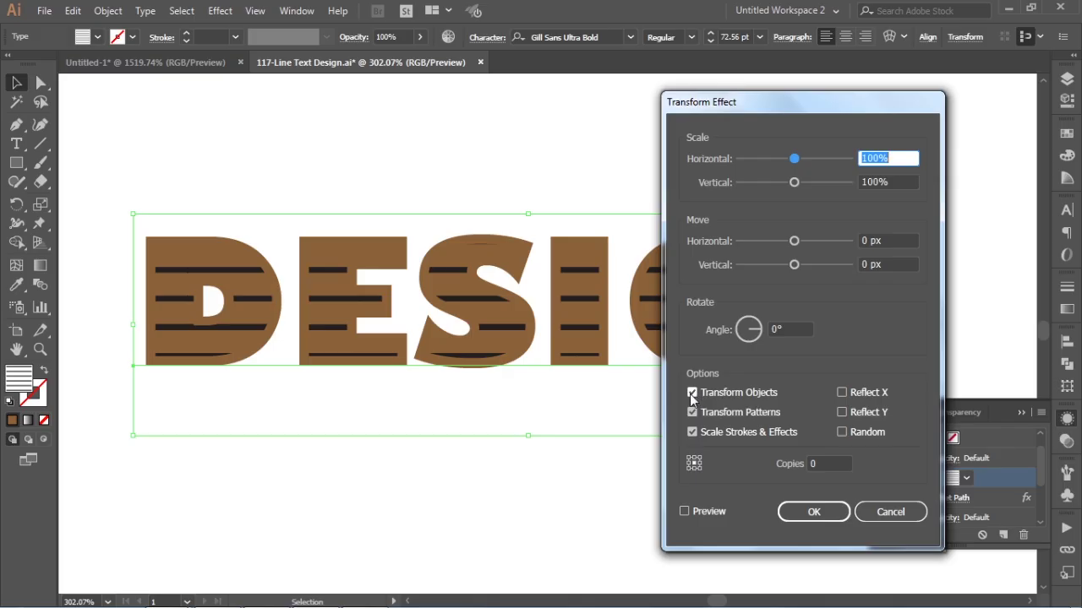
left_click(693, 393)
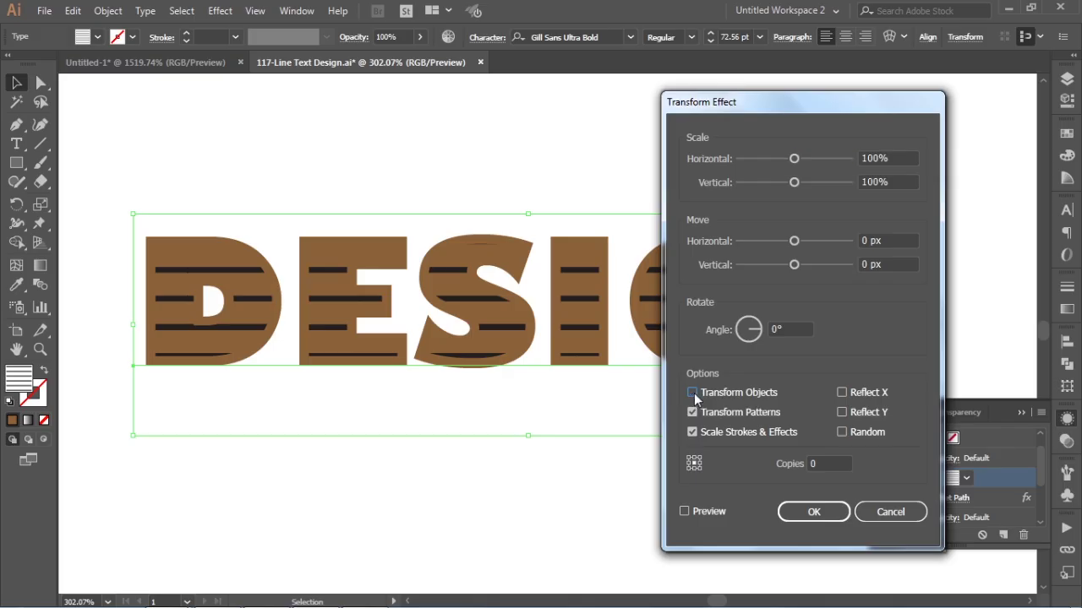
left_click(684, 512)
Reduce the line pattern's vertical scale to 25%, keeping Transform Objects off so only the pattern is scaled.
left_click(899, 182)
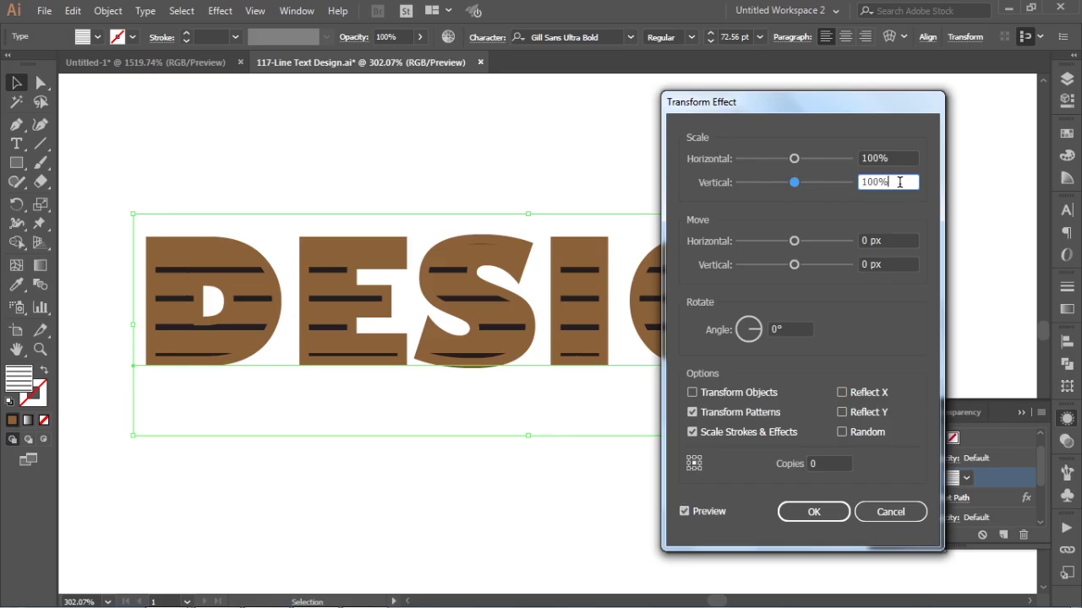
key("Down")
key("Down")
key("Down")
key("Down")
key("Down")
key("Down")
key("Down")
key("Down")
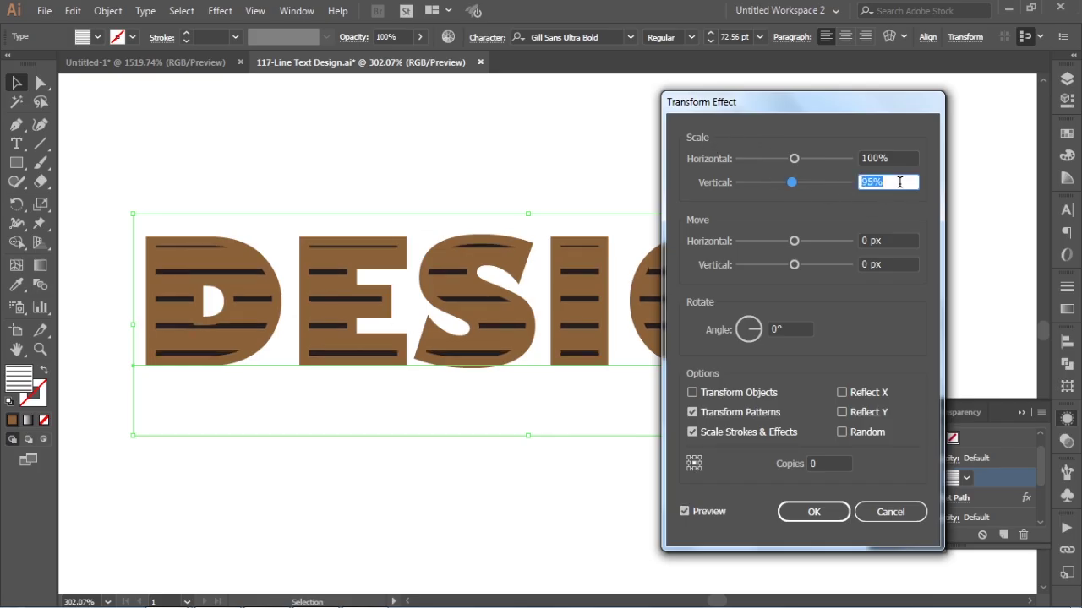
key("Down")
key("Down")
key("Down")
key("Down")
key("Down")
key("Down")
key("Down")
key("Down")
key("Down")
key("Down")
key("Down")
key("Down")
key("Down")
key("Down")
key("Down")
key("Down")
key("Down")
key("Down")
key("Down")
key("Down")
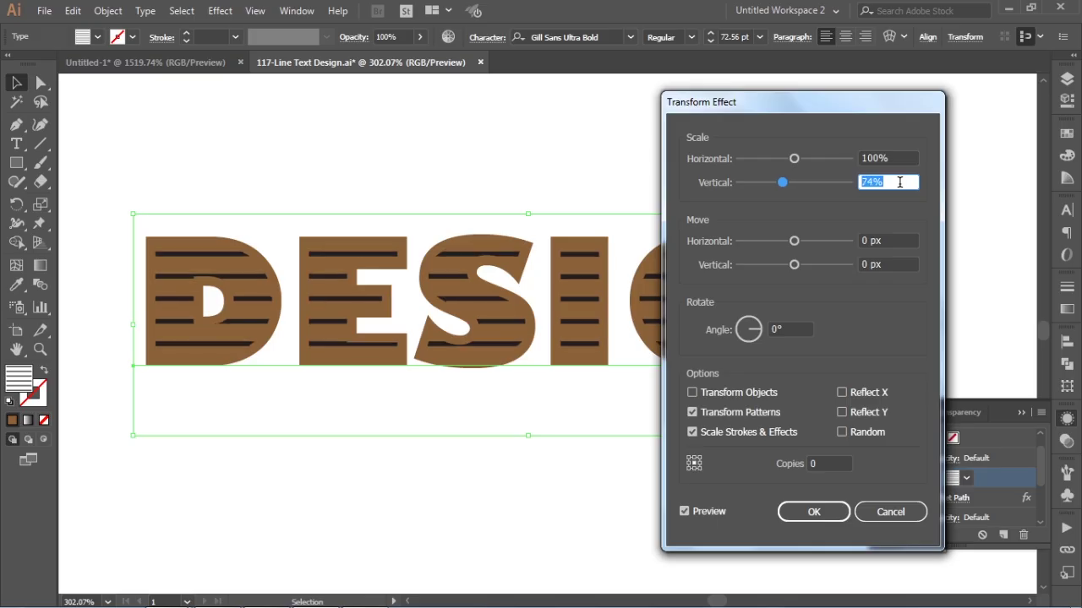
key("Down")
key("Down")
key("Down")
key("Down")
key("Down")
key("Down")
key("Down")
key("Down")
key("Down")
key("Down")
key("Down")
key("Down")
key("Down")
key("Down")
key("Down")
key("Down")
key("Down")
key("Down")
key("Down")
key("Down")
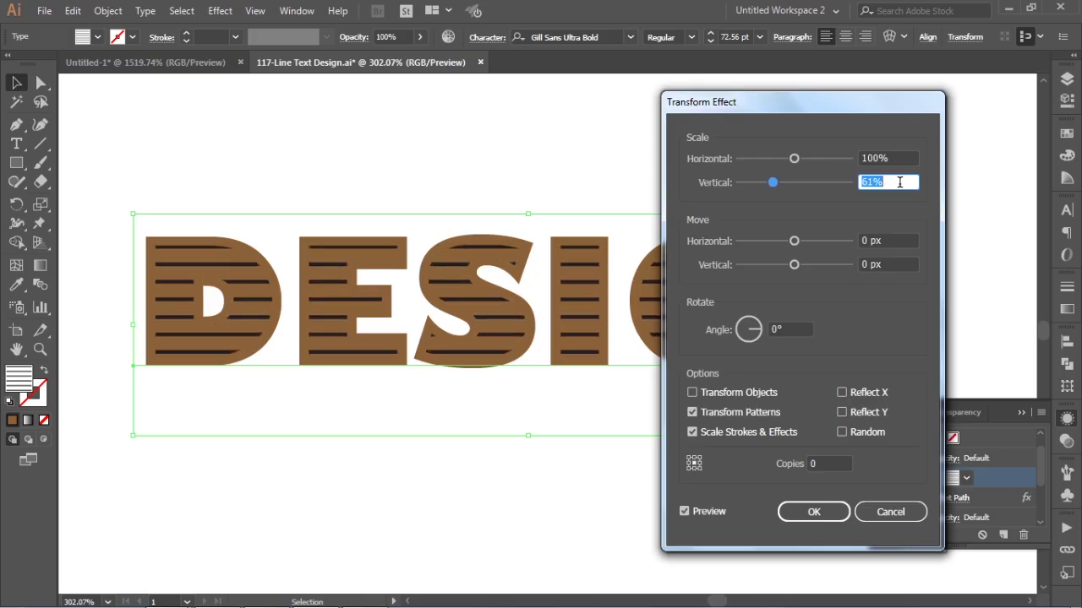
key("Down")
key("Down")
key("Down")
key("Down")
key("Down")
key("Down")
key("Down")
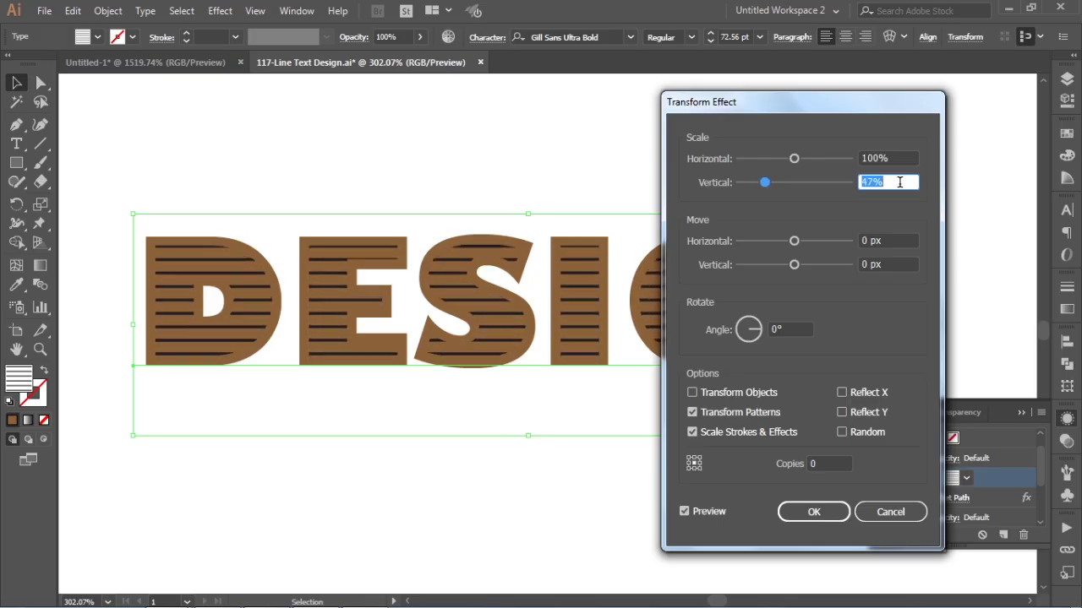
key("Down")
key("Down")
key("Down")
key("Down")
key("Down")
key("Down")
key("Down")
key("Down")
key("Down")
key("Down")
key("Down")
key("Down")
key("Down")
key("Down")
key("Down")
key("Down")
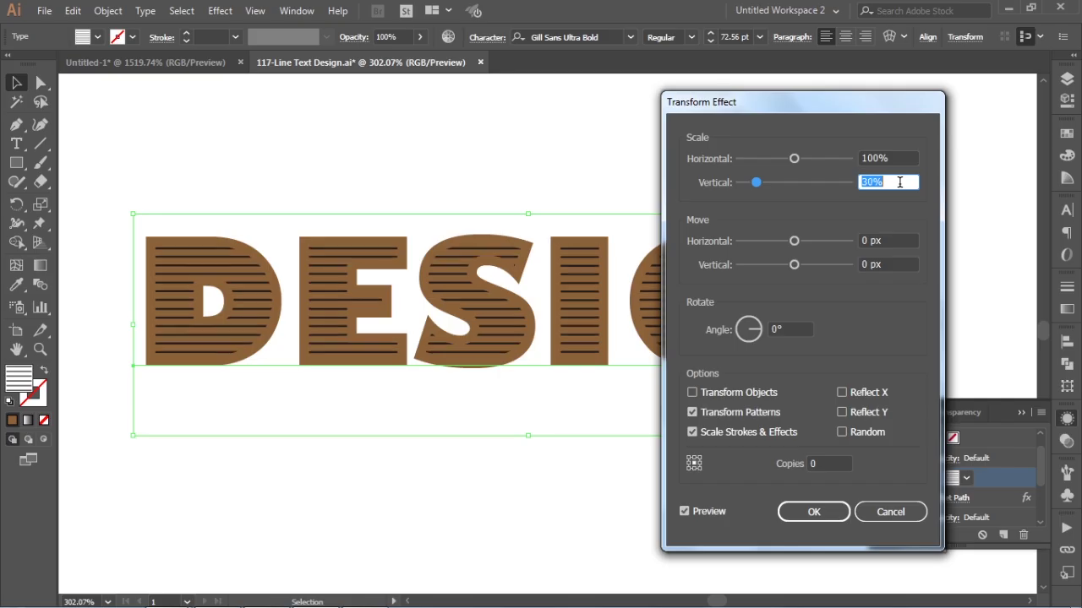
key("Down")
key("Down")
key("Down")
key("Down")
key("Down")
key("Down")
key("Down")
key("Down")
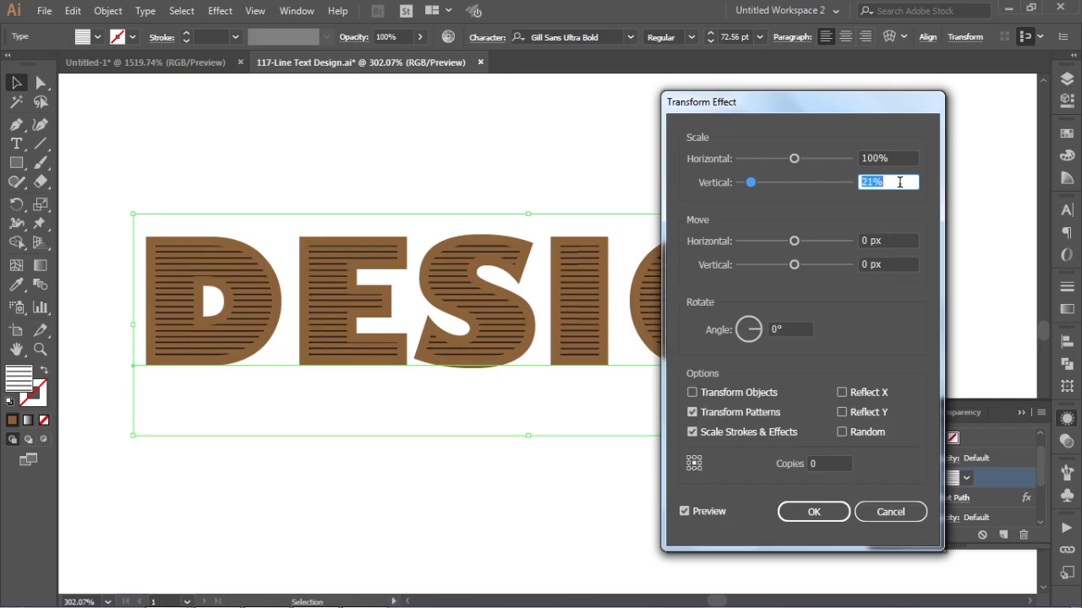
key("Up")
key("Up")
key("Up")
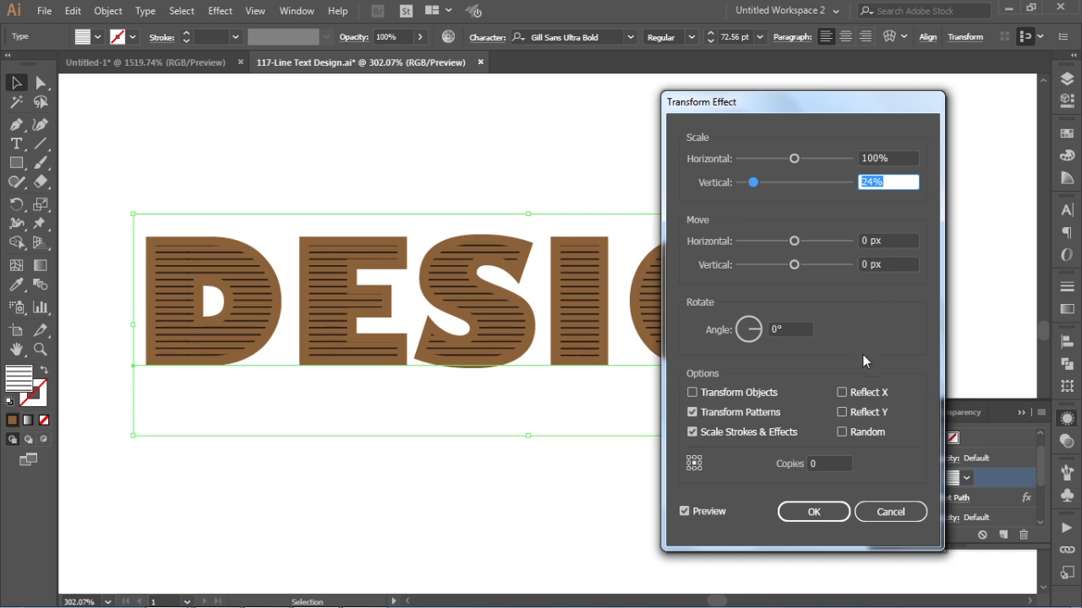
left_click(692, 392)
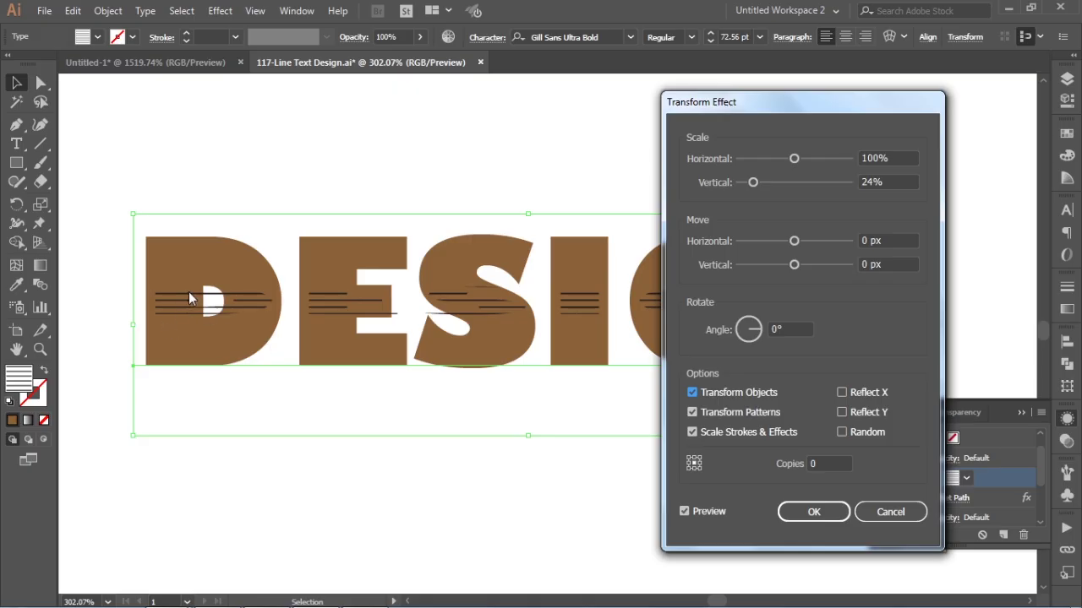
left_click(691, 392)
left_click(887, 182)
key("Up")
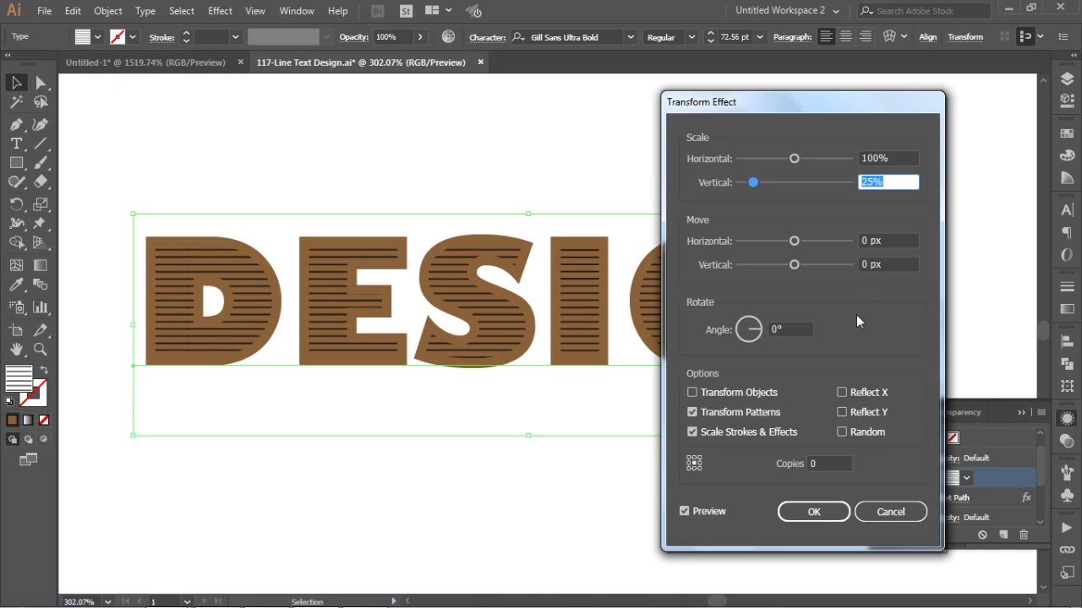
Rotate the line pattern by 20°, apply the Transform effect and deselect the text.
left_click(798, 329)
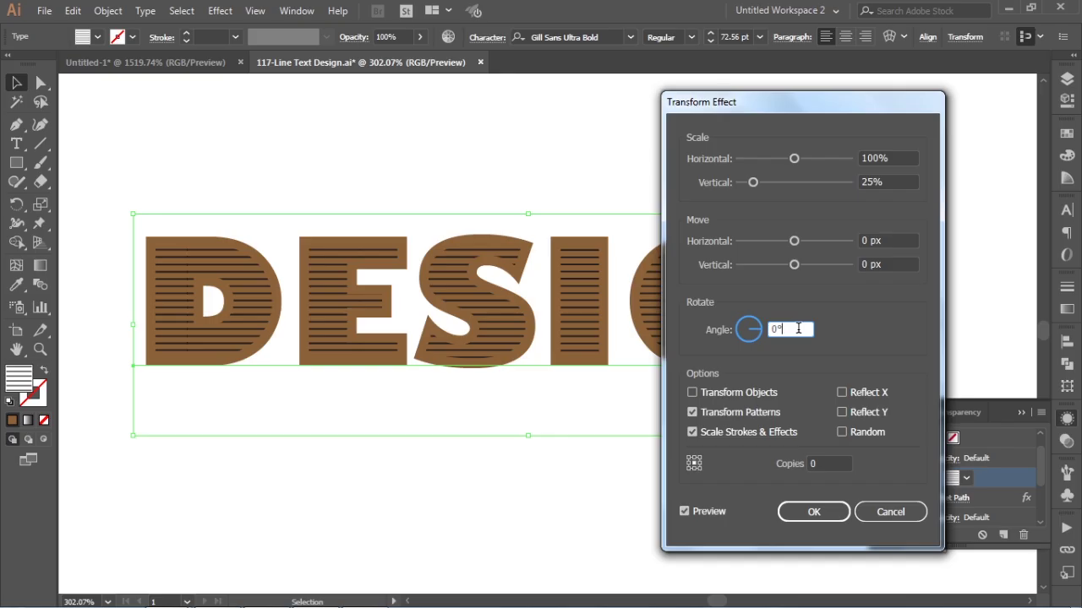
key("Up")
key("Up")
key("Up")
key("Up")
key("Up")
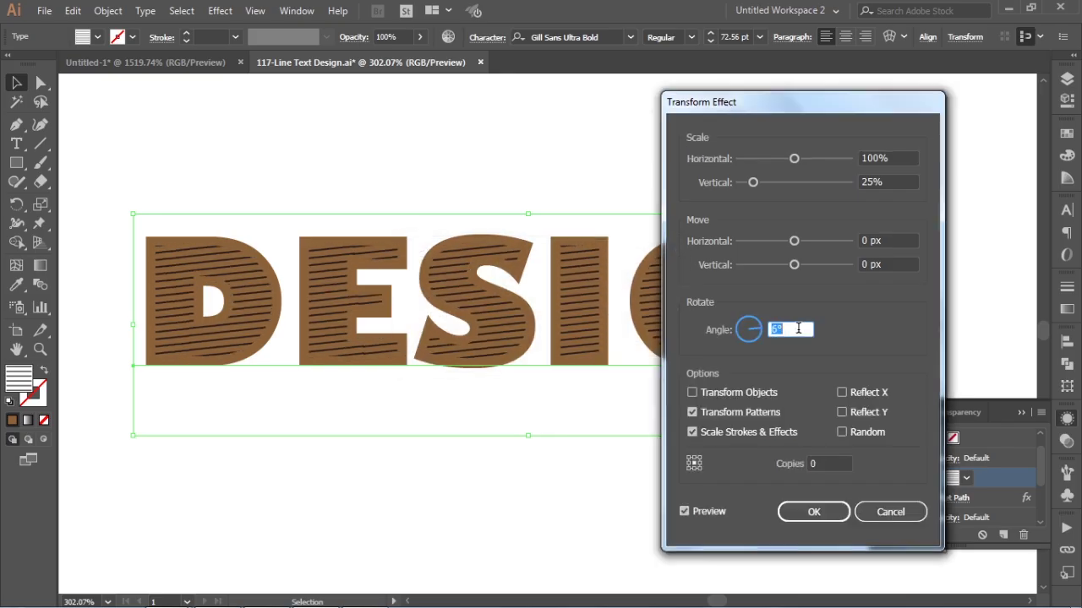
key("Up")
key("Up")
key("Up")
key("Up")
key("Up")
key("Up")
key("Up")
key("Up")
key("Up")
key("Up")
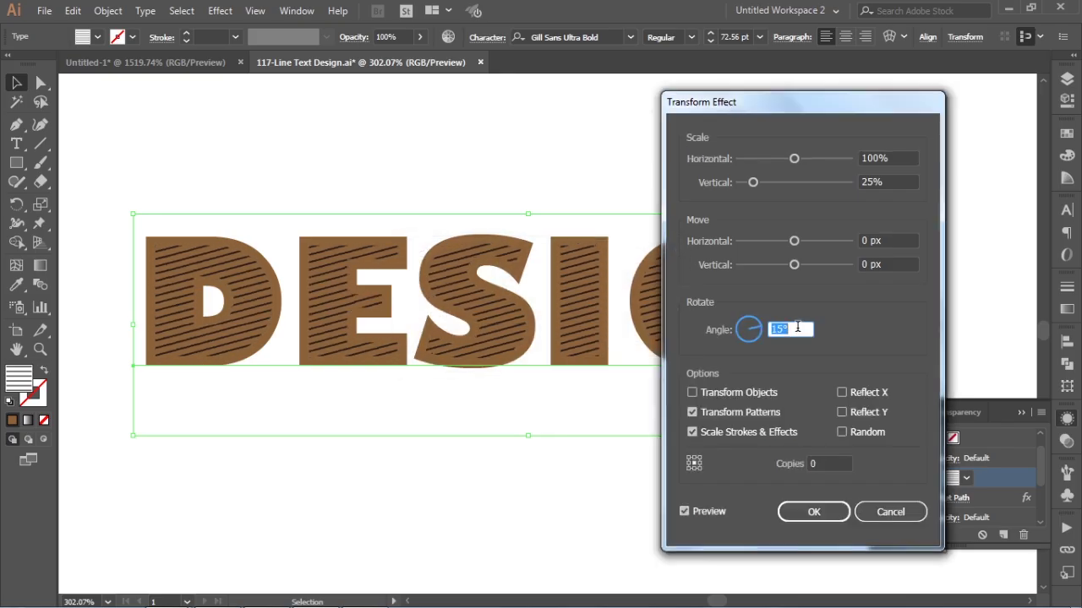
key("Up")
key("Up")
key("Up")
key("Up")
key("Up")
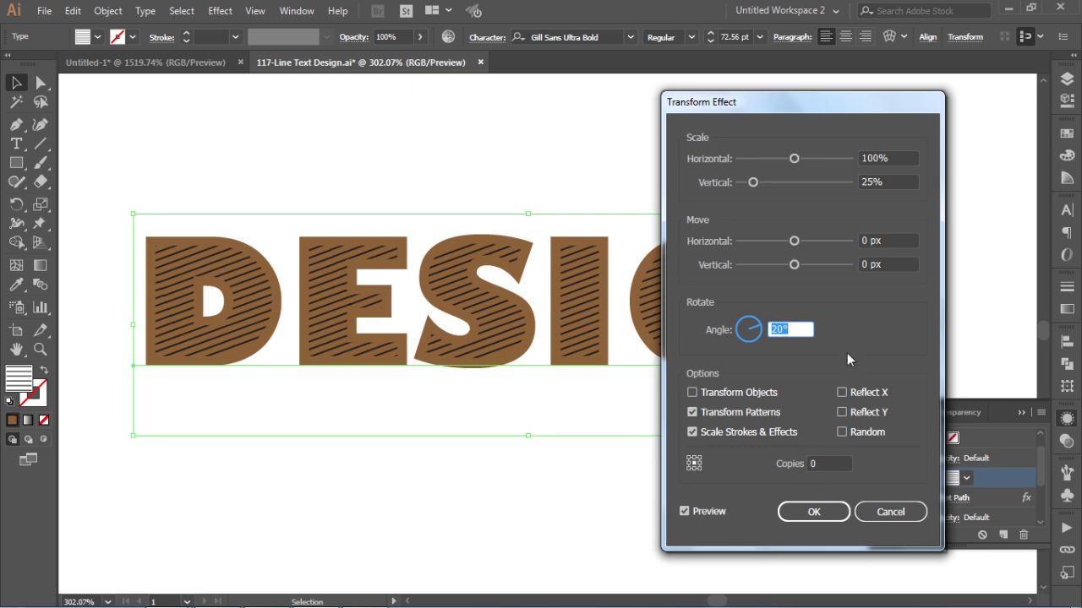
left_click(813, 512)
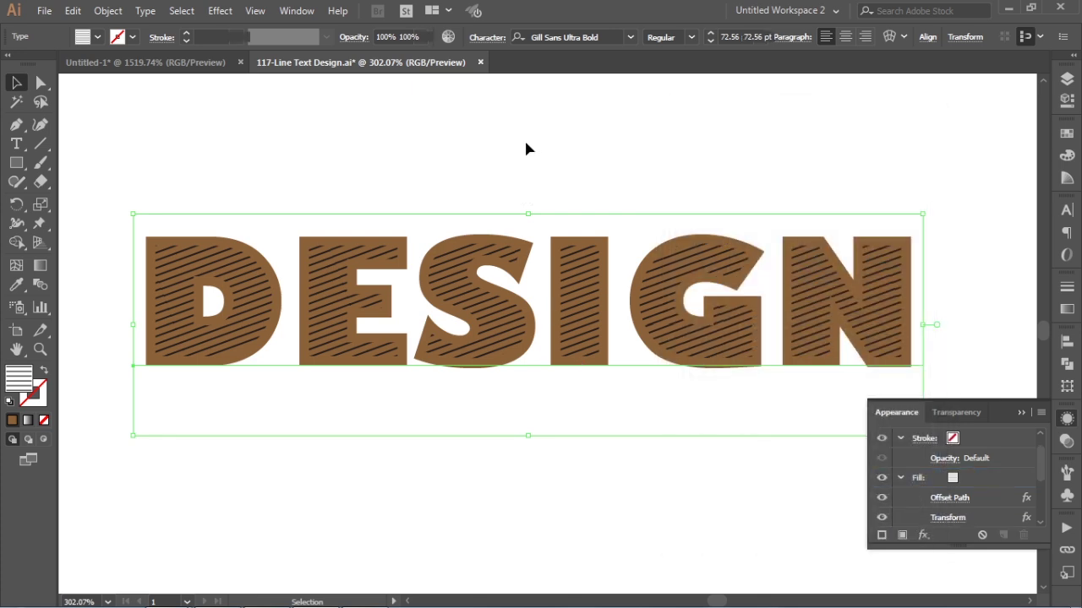
left_click(523, 134)
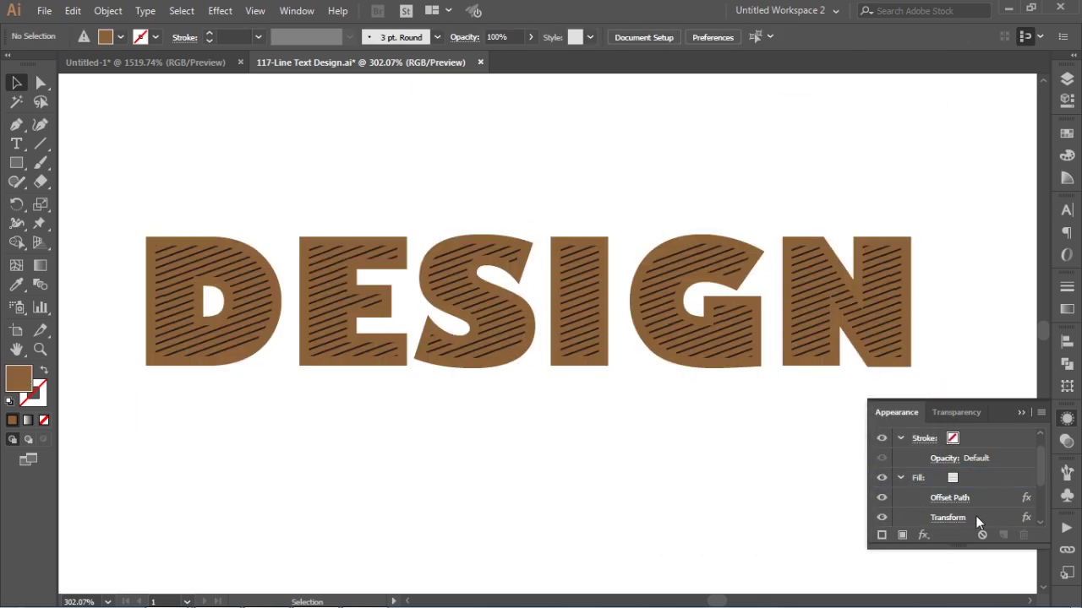
Open the Basic Graphics_Lines swatch library and add its heavier horizontal line pattern to the document swatches.
left_click(1066, 134)
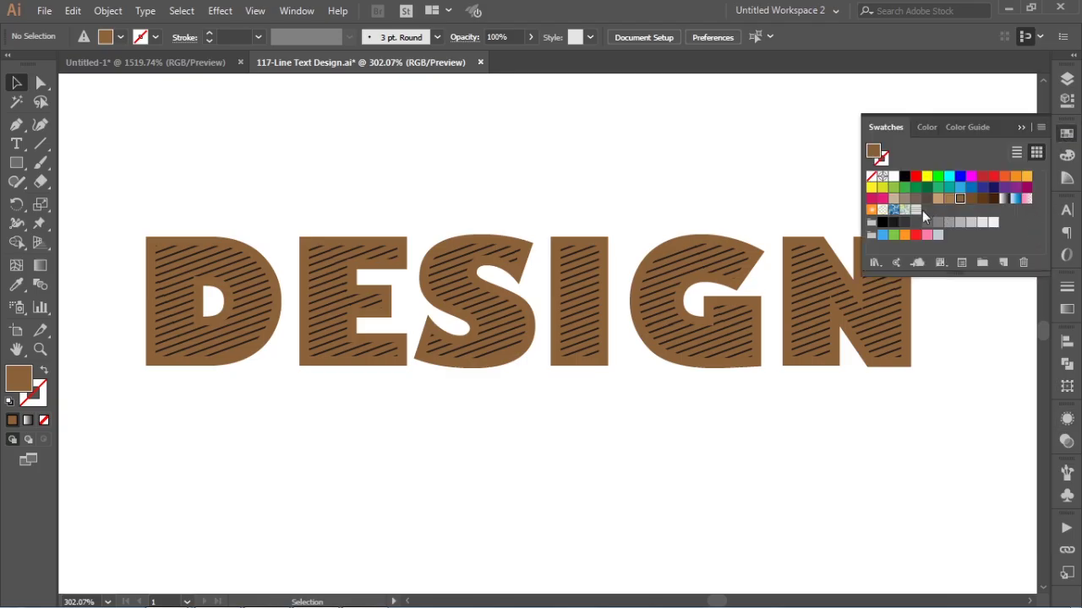
left_click(1041, 128)
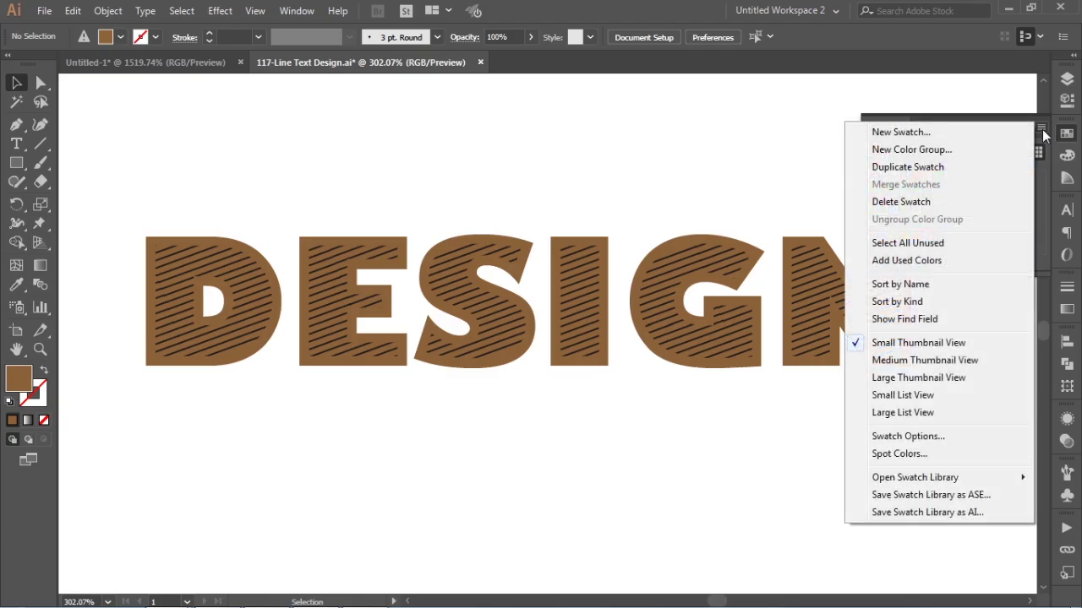
mouse_move(943, 483)
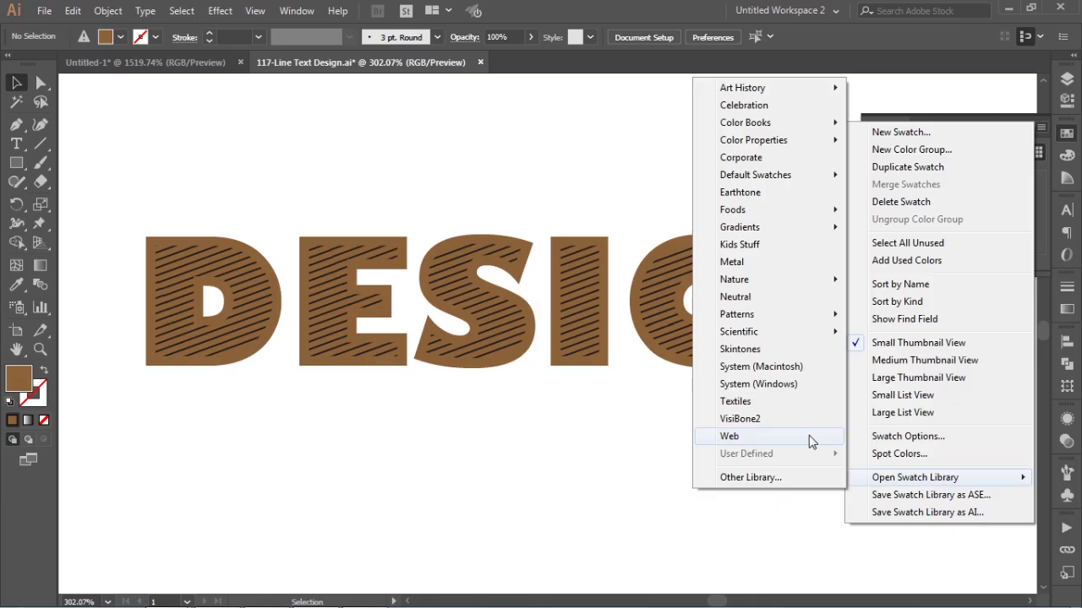
mouse_move(752, 315)
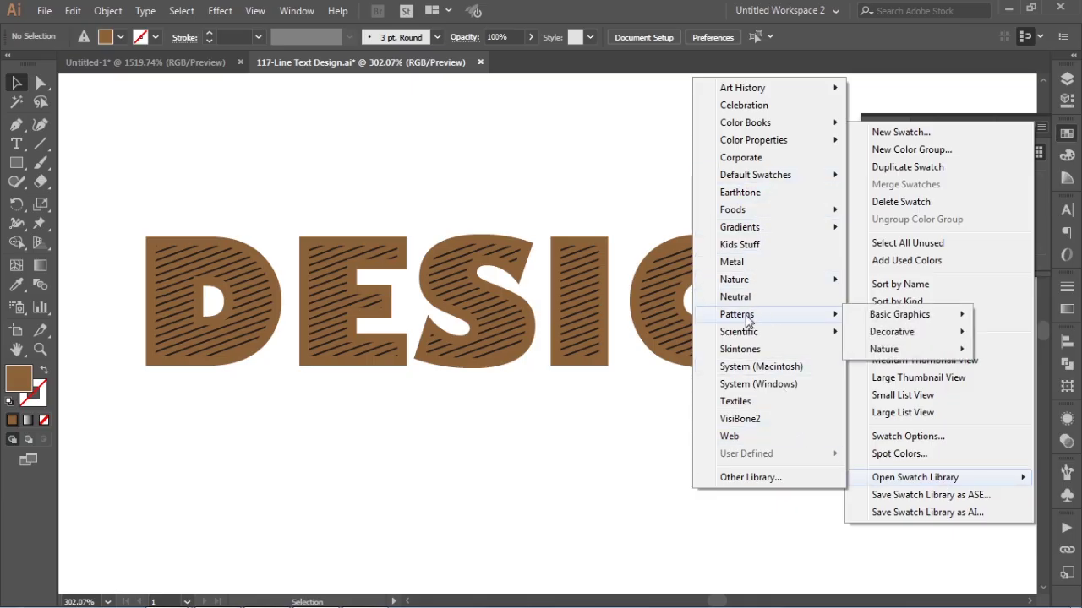
mouse_move(872, 320)
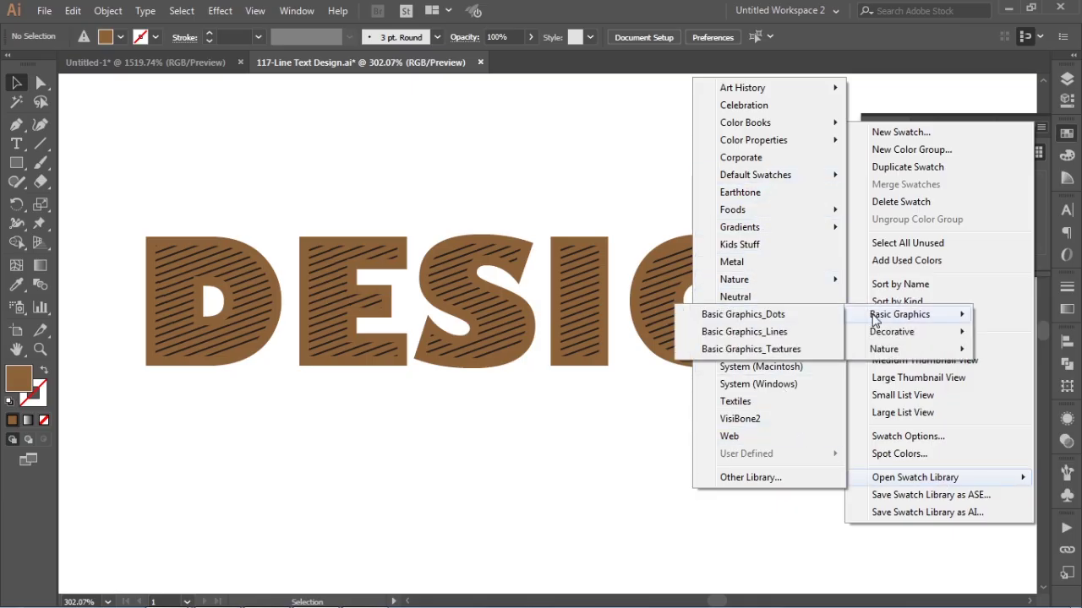
left_click(756, 338)
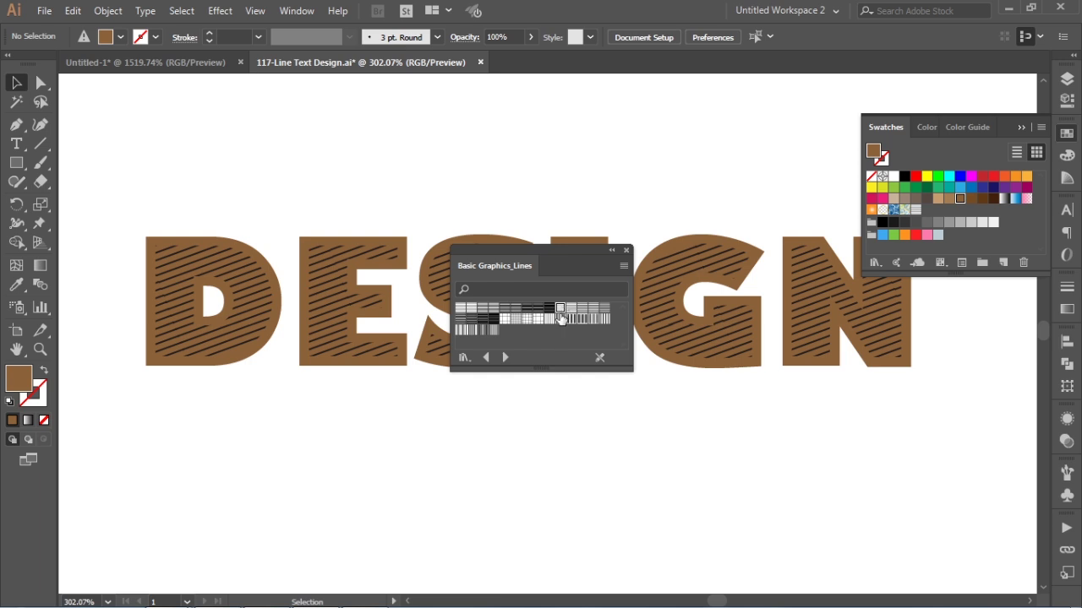
left_click(607, 313)
left_click_drag(540, 251, 715, 98)
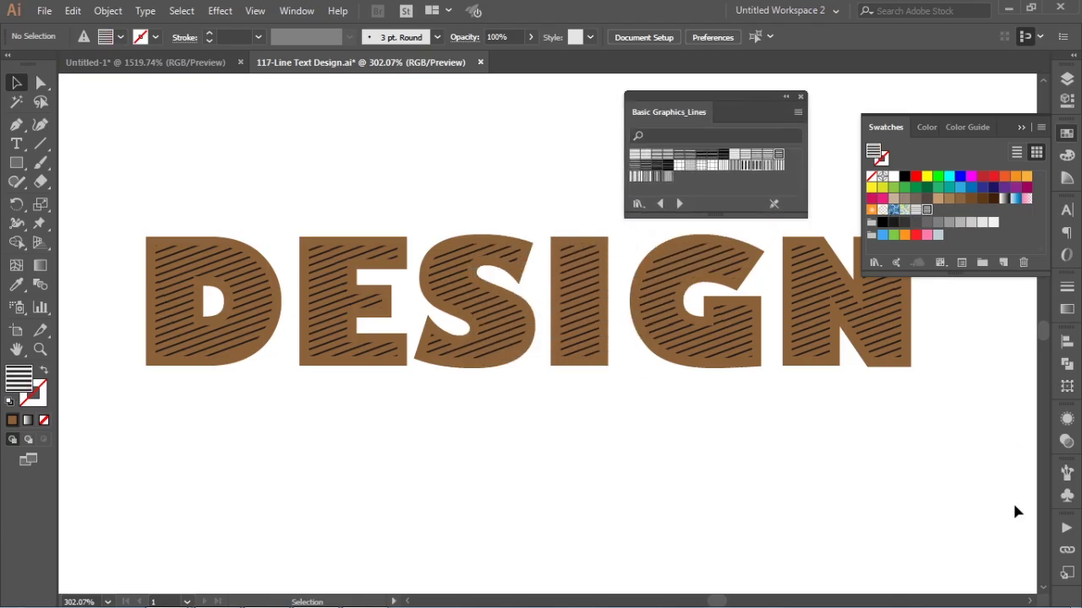
Replace the pattern in the DESIGN text's offset fill with the newly added heavier line pattern and deselect the text.
left_click(651, 350)
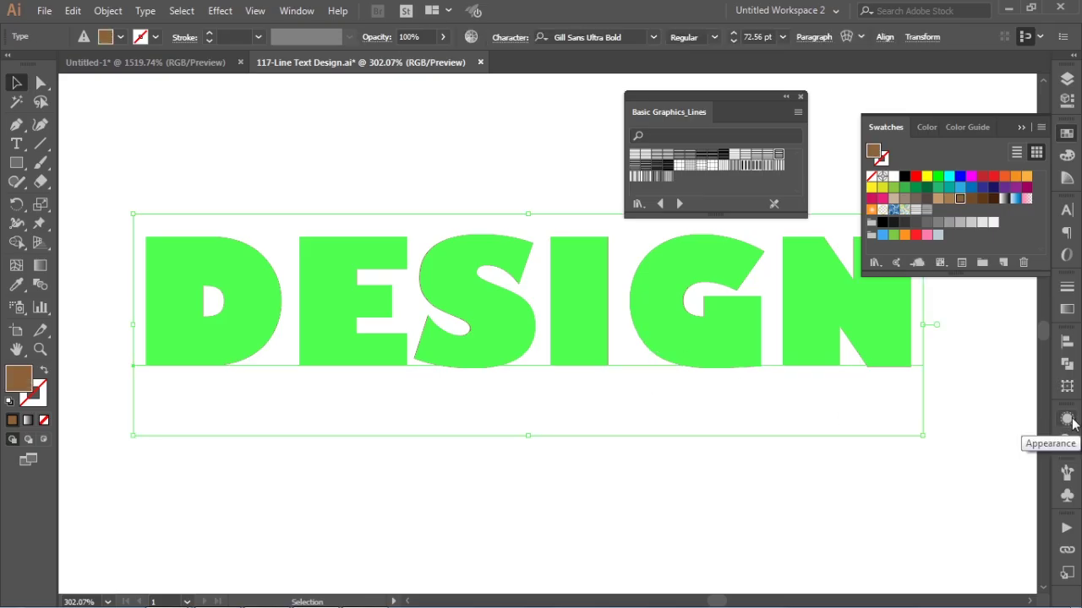
left_click(1067, 419)
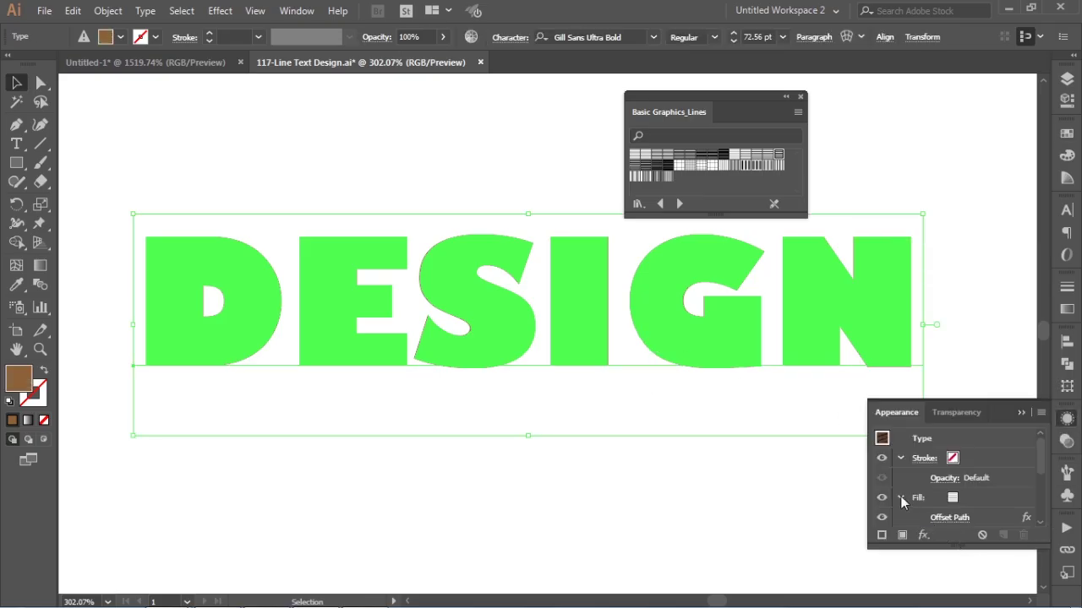
left_click(970, 499)
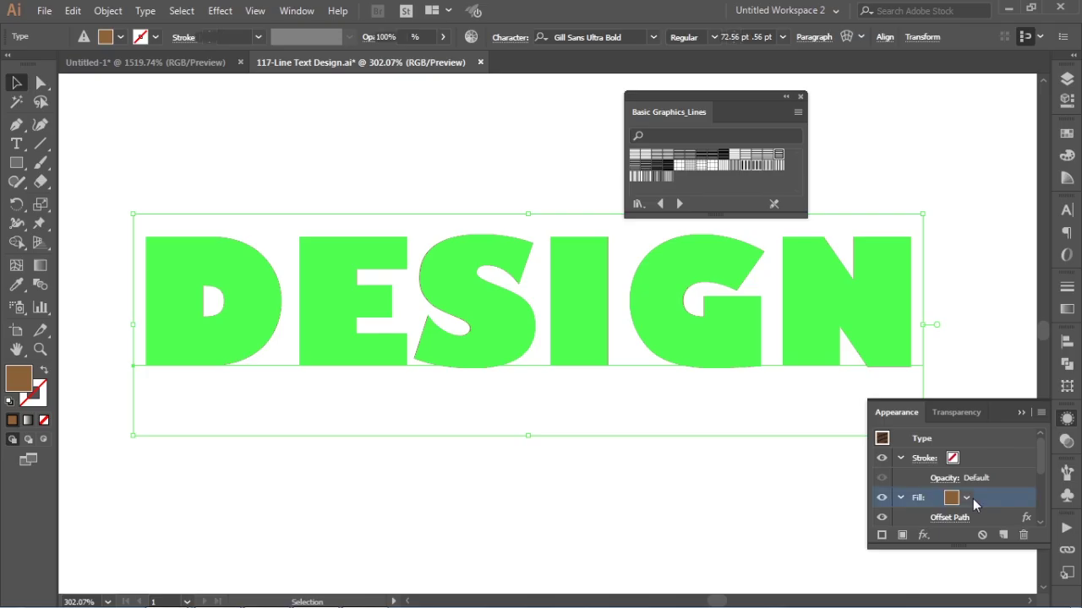
left_click(966, 500)
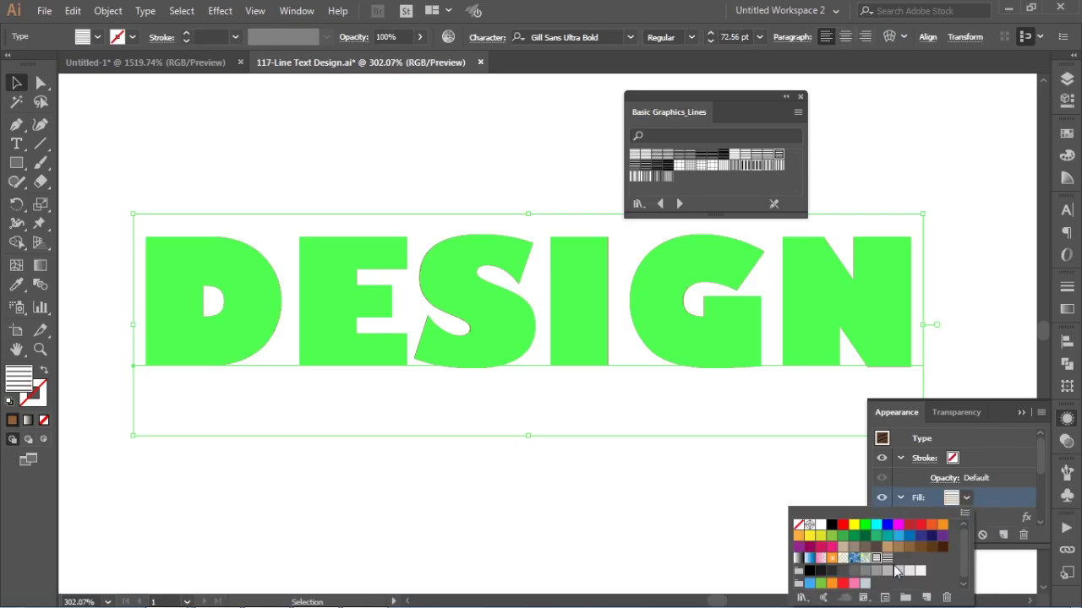
left_click(888, 559)
left_click(1063, 420)
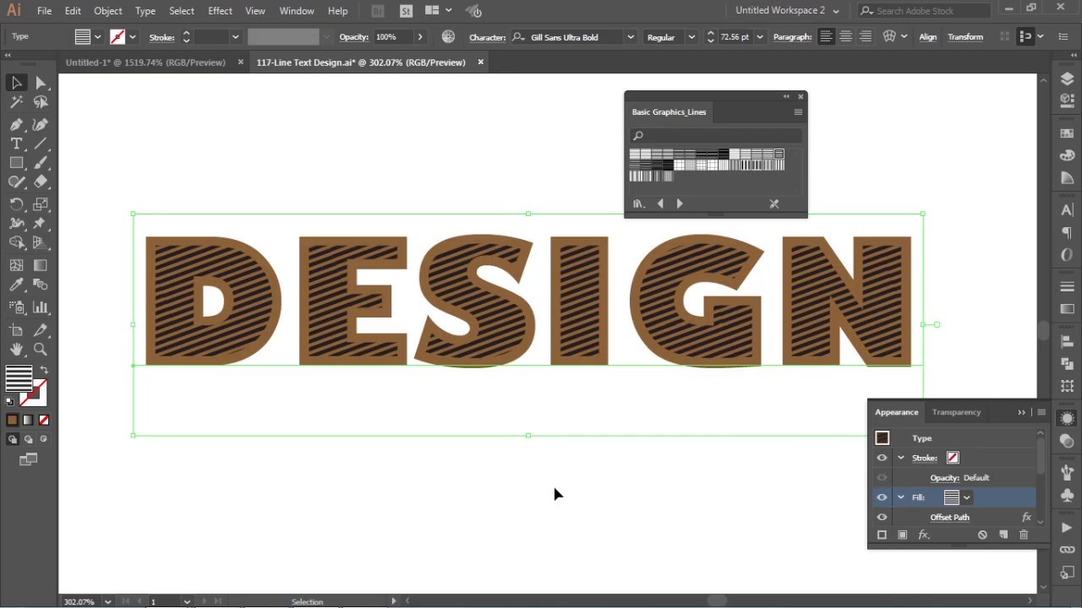
left_click(555, 493)
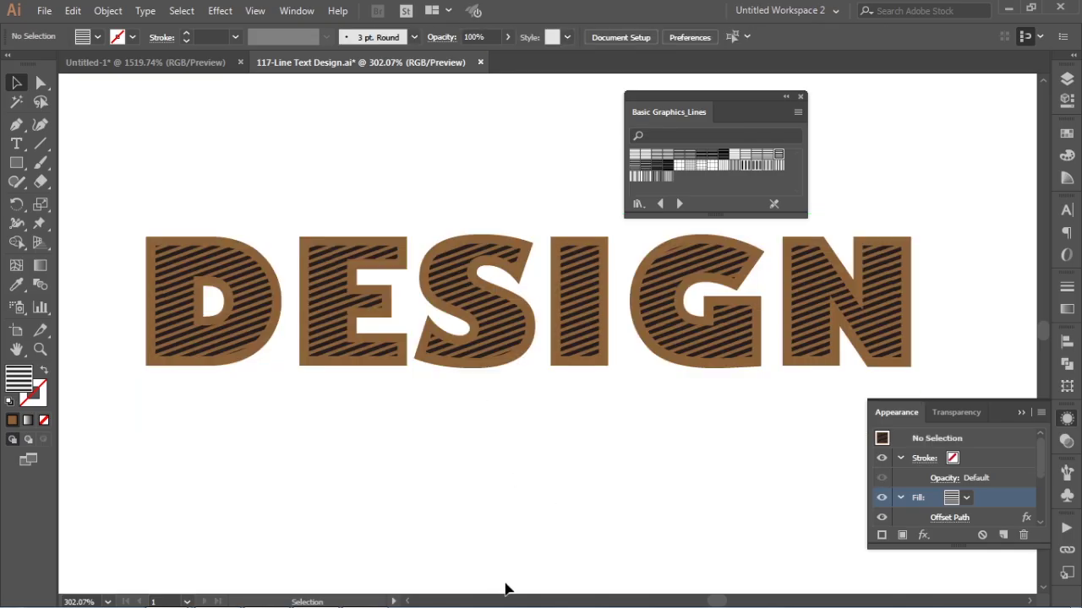
Place a copy of the DESIGN text directly below the original and close the Basic Graphics_Lines library.
left_click(567, 335)
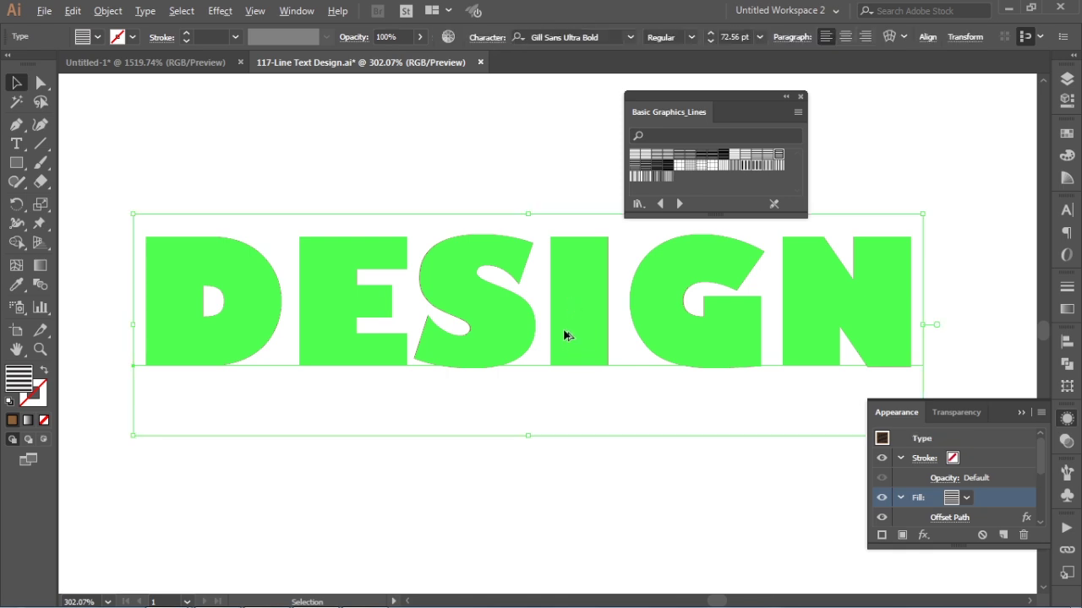
left_click_drag(566, 336, 554, 517)
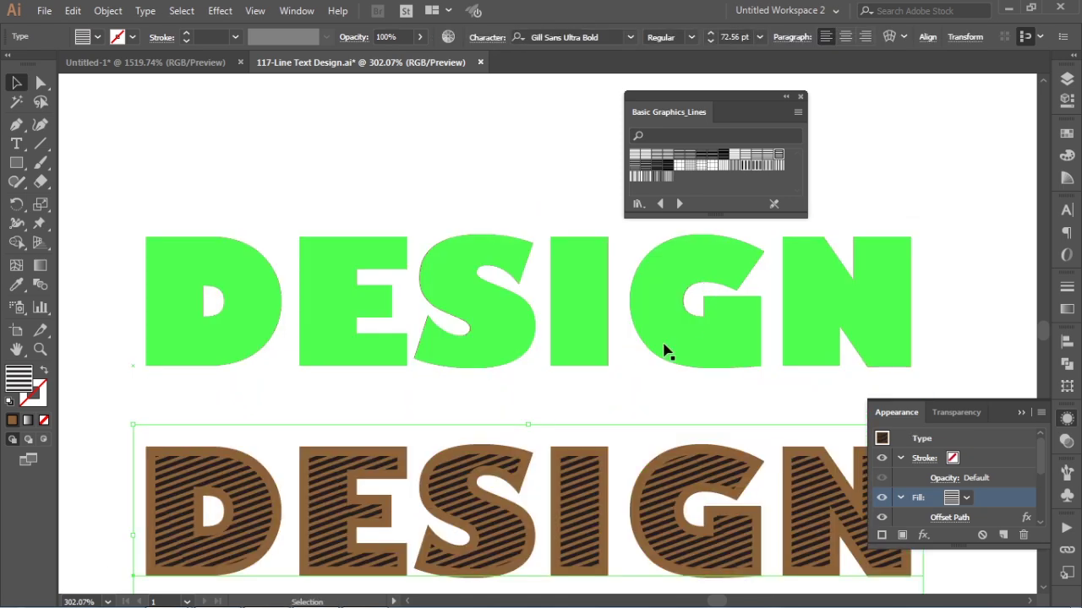
left_click_drag(512, 428, 450, 356)
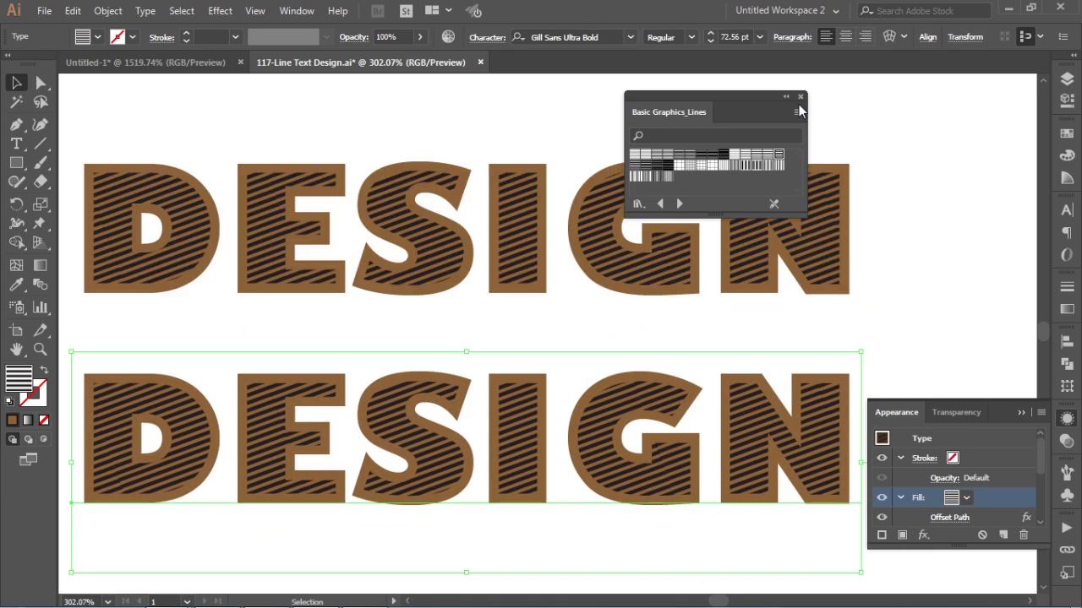
left_click(800, 97)
Switch the upper DESIGN text's pattern fill back to the thinner line swatch and deselect it.
left_click(750, 268)
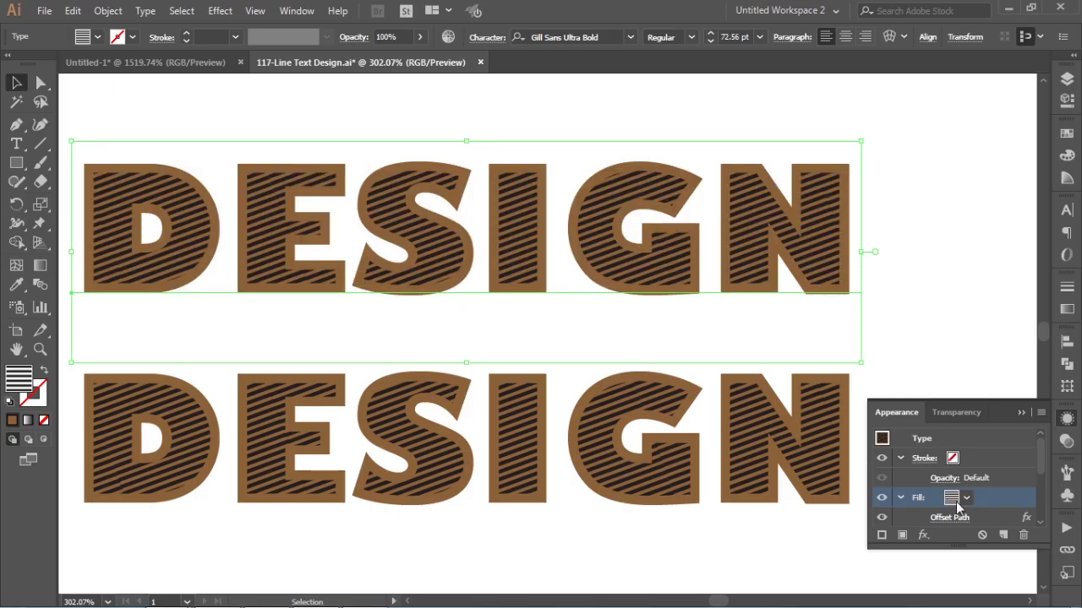
left_click(966, 500)
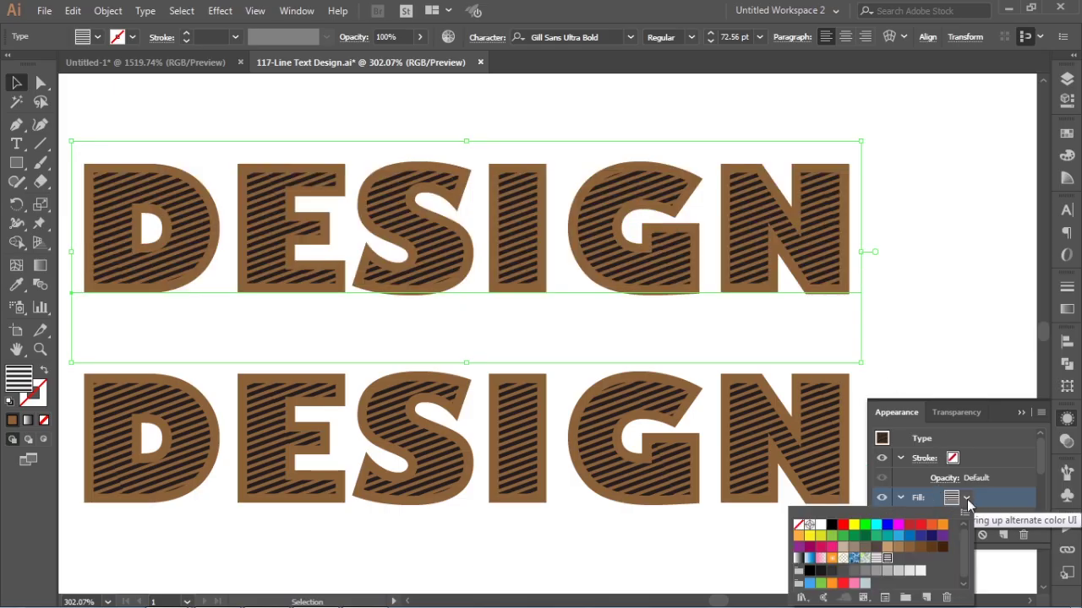
left_click(876, 559)
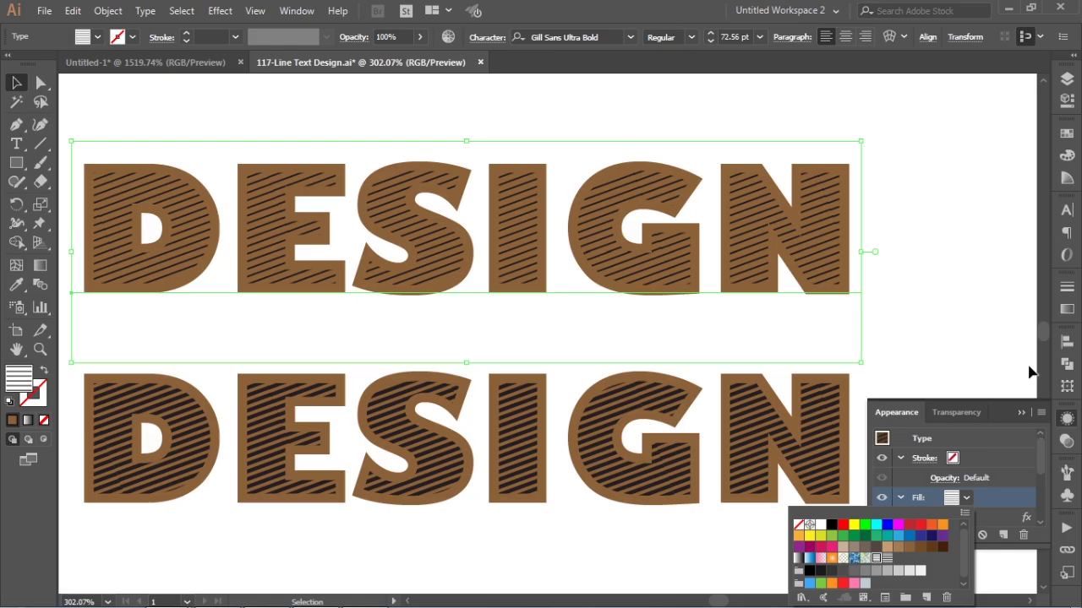
left_click(1068, 420)
left_click(993, 292)
left_click(1068, 419)
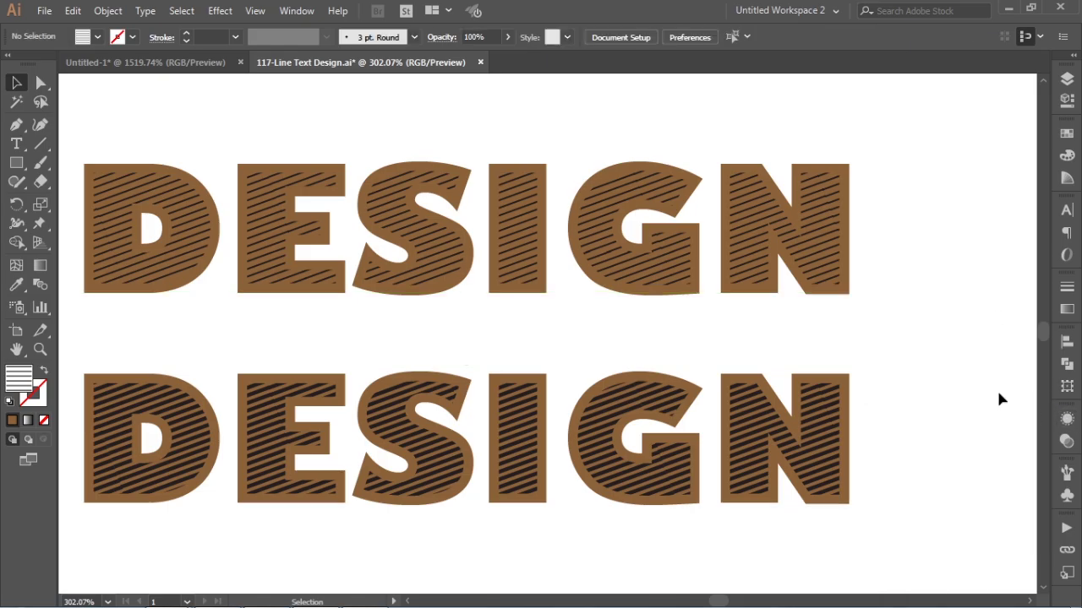
scroll(997, 389, "left", 2)
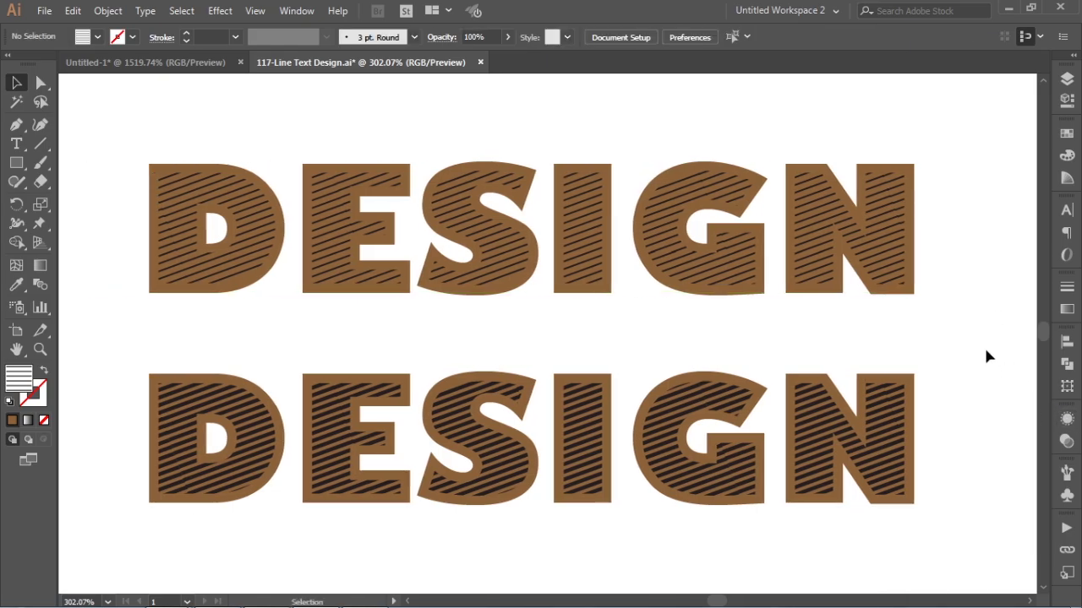